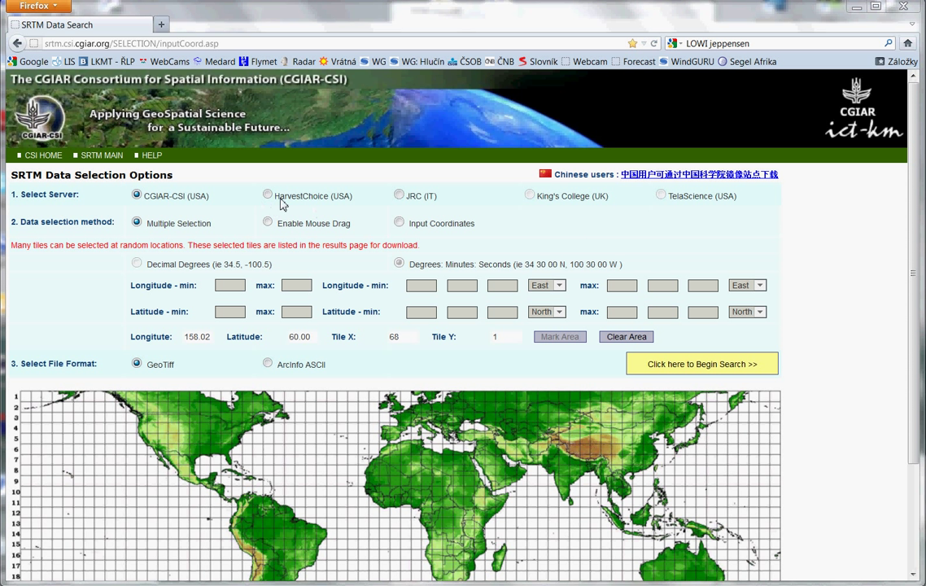
Choose the JRC (IT) server and ArcInfo ASCII format, then mark tiles X 39, Y 3 and 4 over central Europe
click(400, 196)
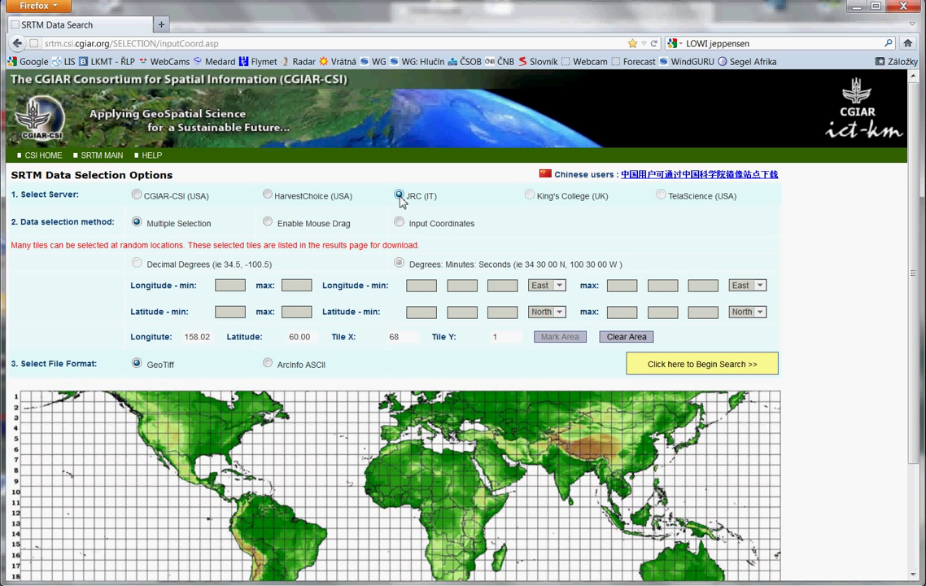
click(268, 365)
drag(913, 196, 912, 200)
scroll(783, 299, down, 2)
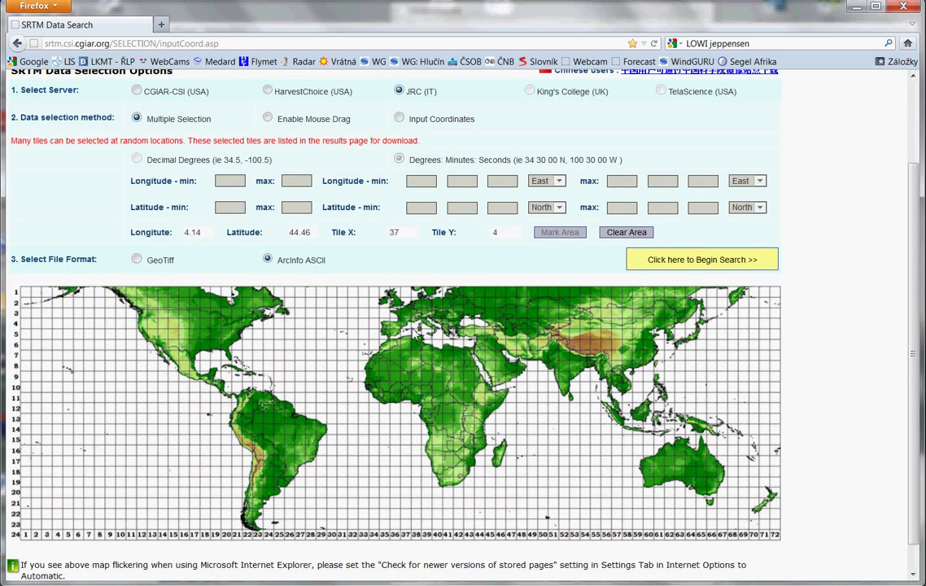
click(422, 316)
click(424, 326)
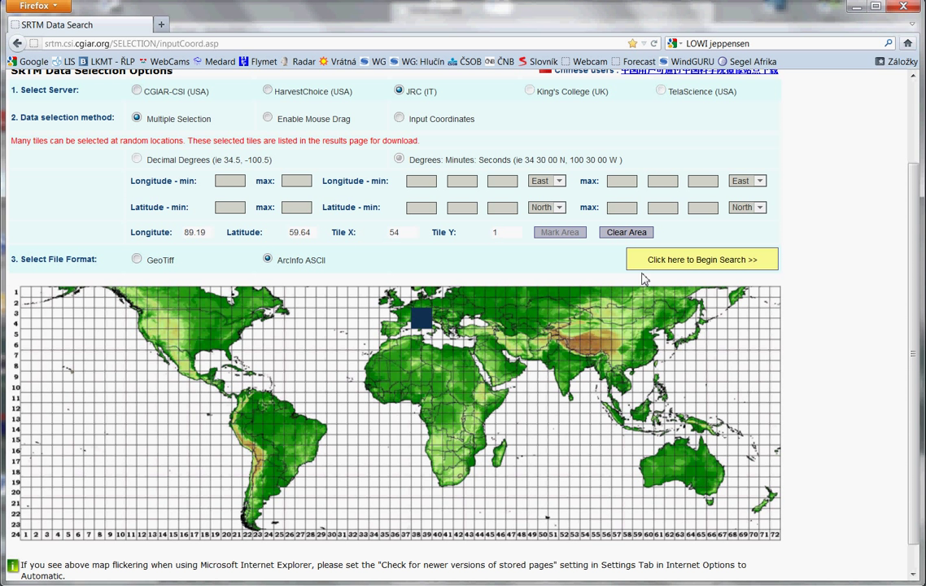
Search the marked tiles and save srtm_38_04.zip into the elevation data folder
click(684, 265)
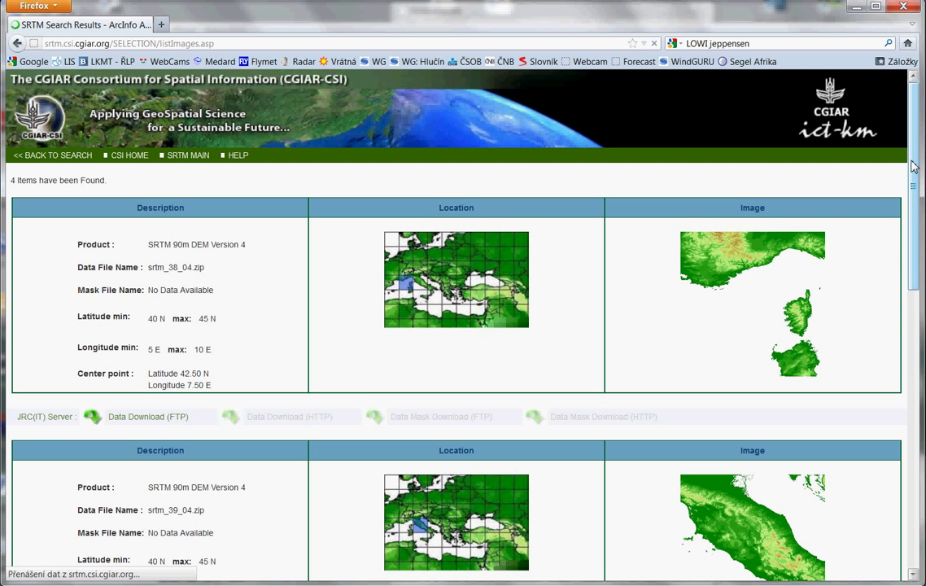
scroll(913, 166, down, 2)
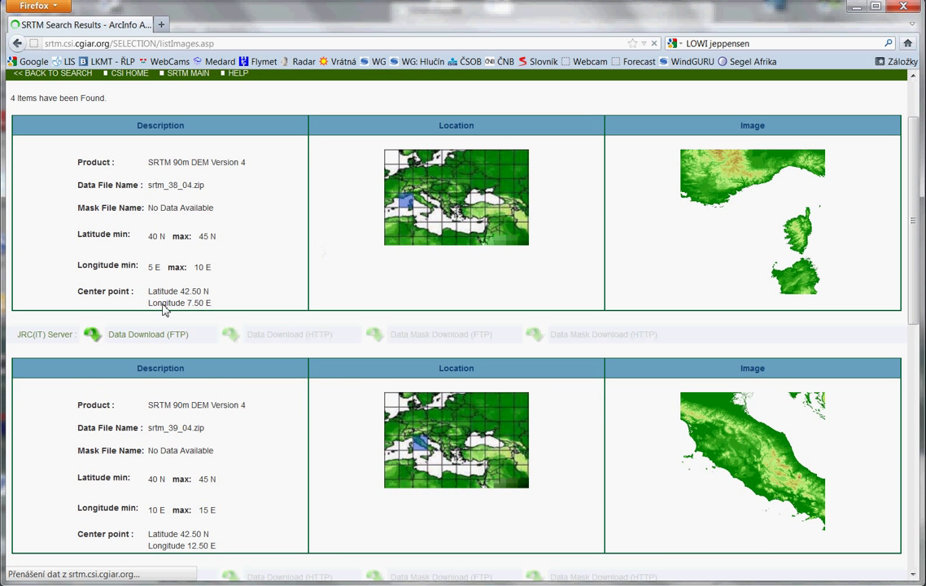
click(93, 336)
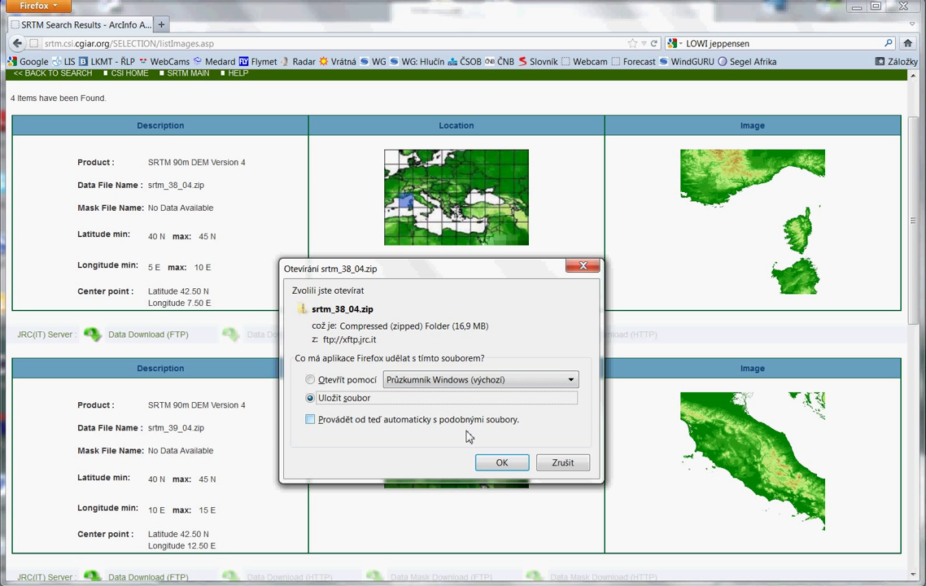
click(497, 463)
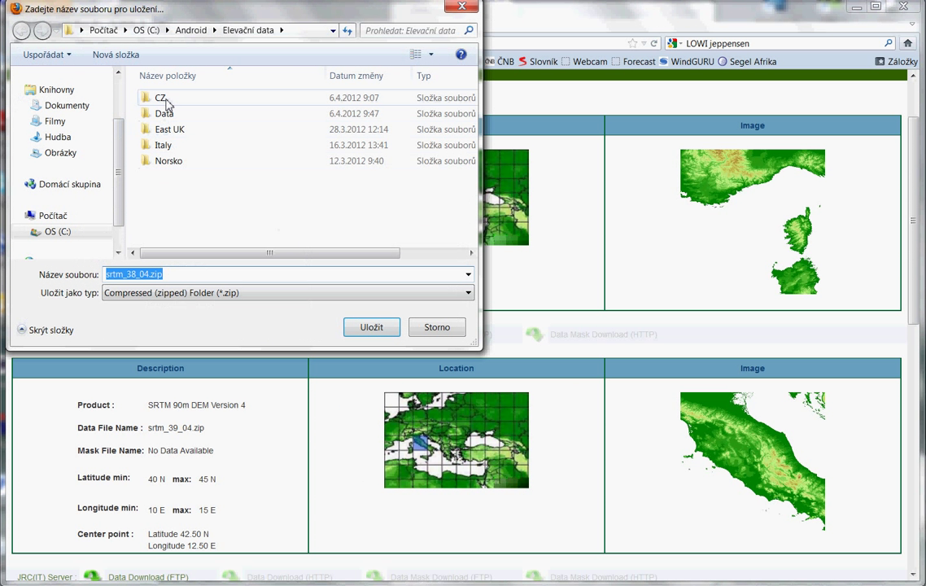
click(371, 327)
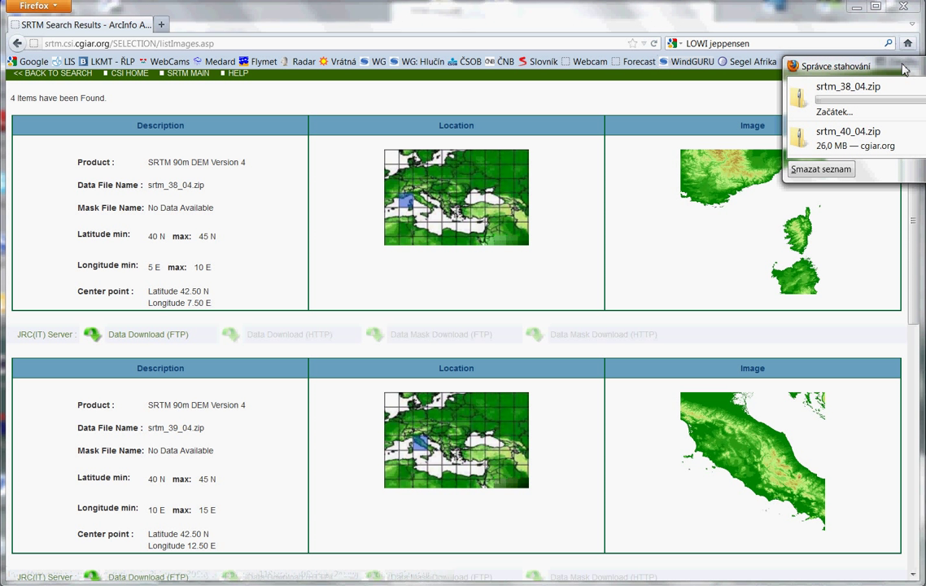
drag(828, 65, 622, 65)
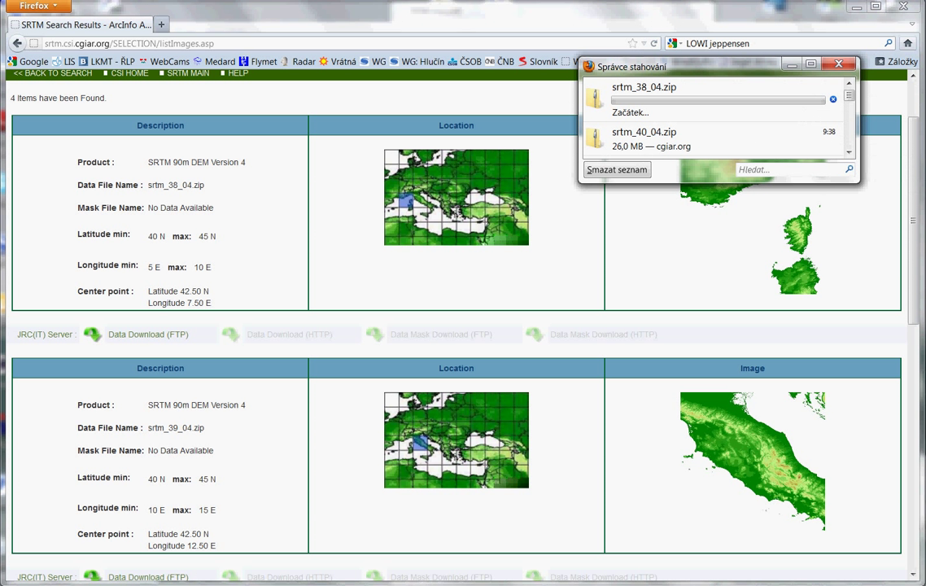
key(alt+F4)
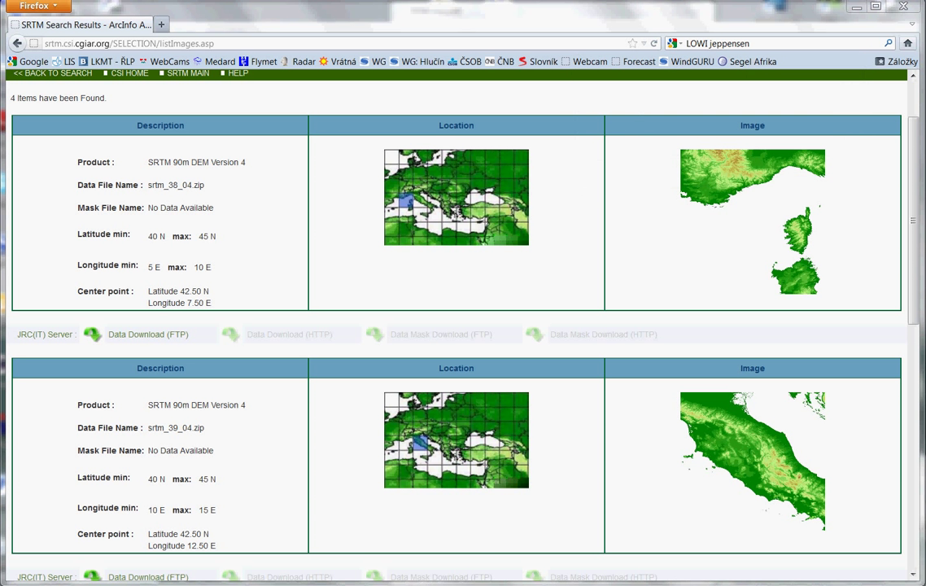
Open srtm_40_04.zip in Altap Salamander, select srtm_40_04.asc inside, then close the file manager
key(alt+Tab)
key(alt+Tab)
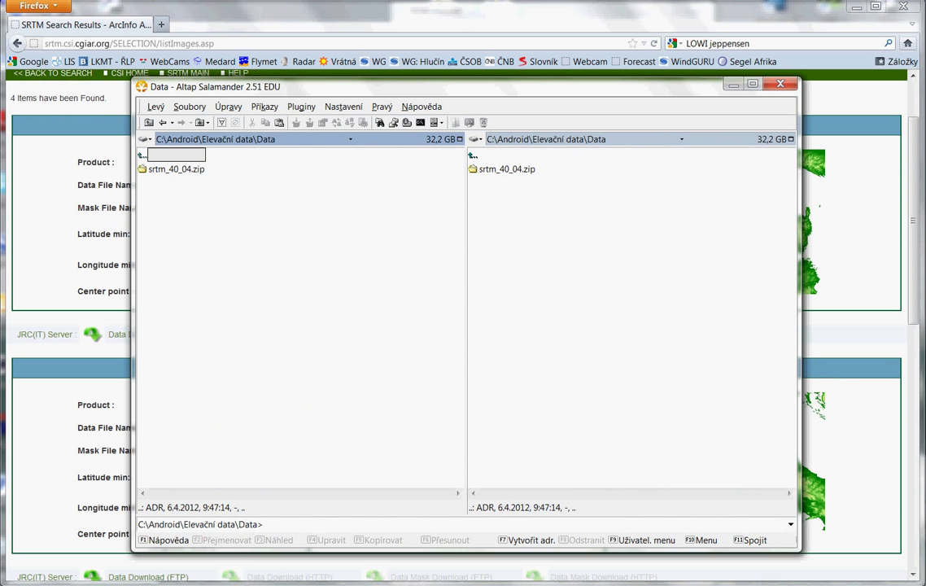
click(177, 168)
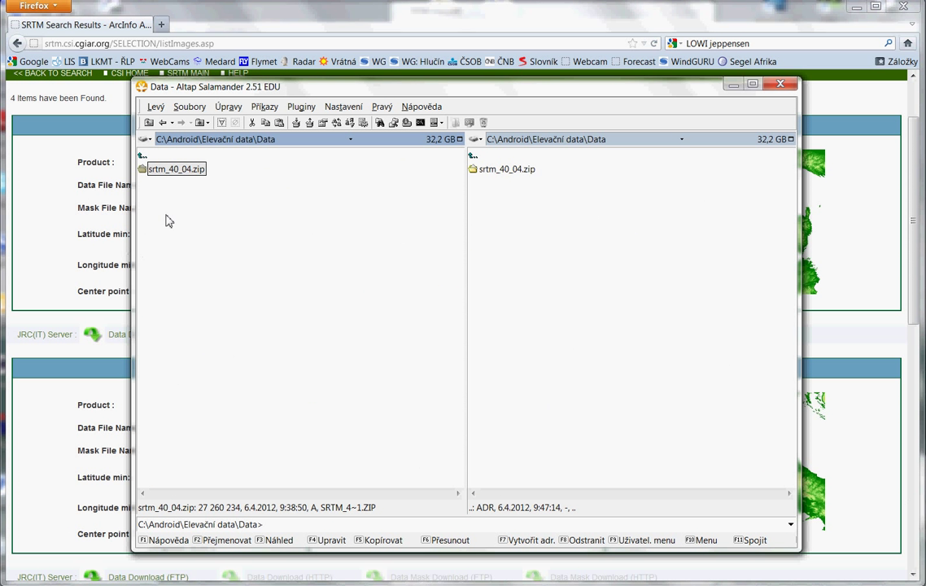
key(Return)
key(Down)
key(Down)
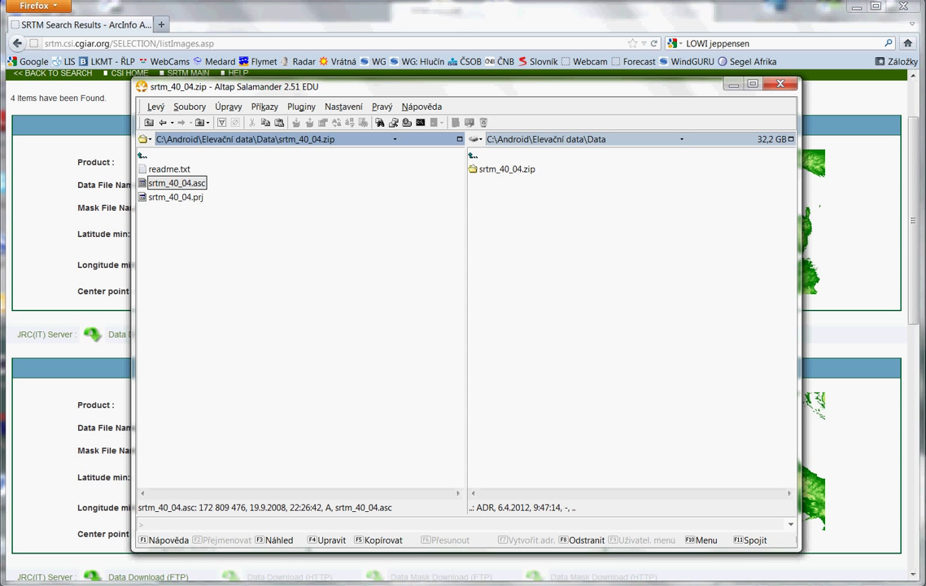
key(alt+F4)
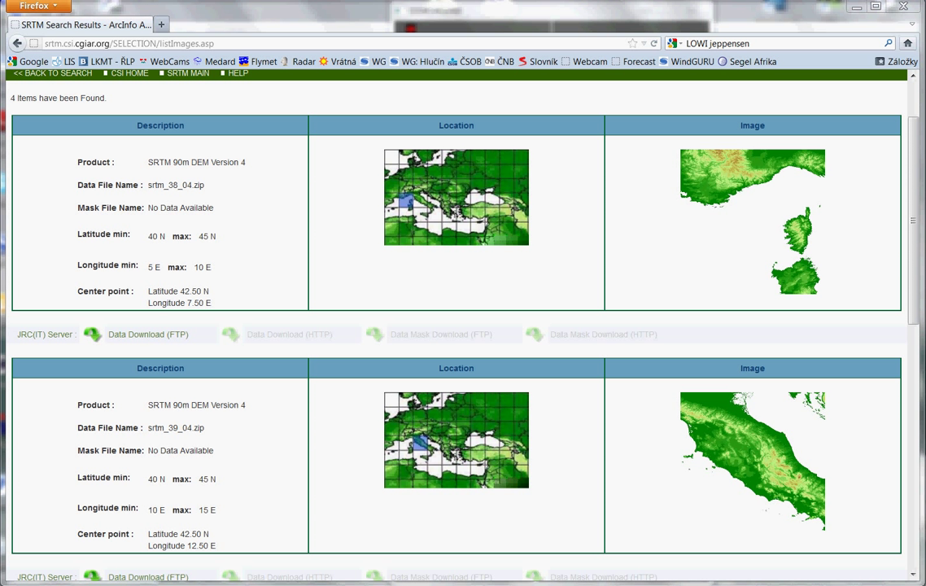
Open Tools > Import elevation data and browse to /sdcard/GPS_ILS_VOR showing srtm_40_04.asc
key(alt+Tab)
key(alt+Tab)
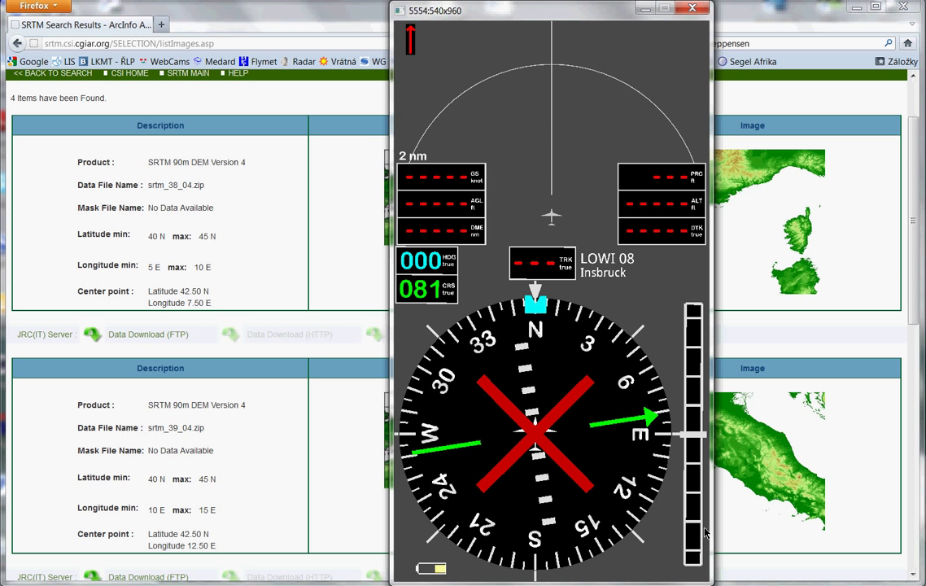
key(alt+Tab)
key(F2)
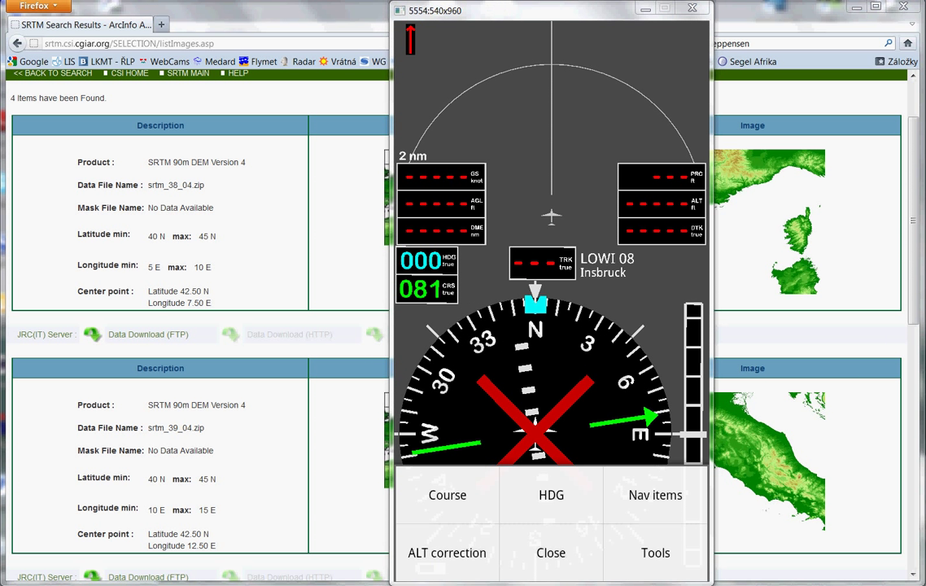
click(672, 562)
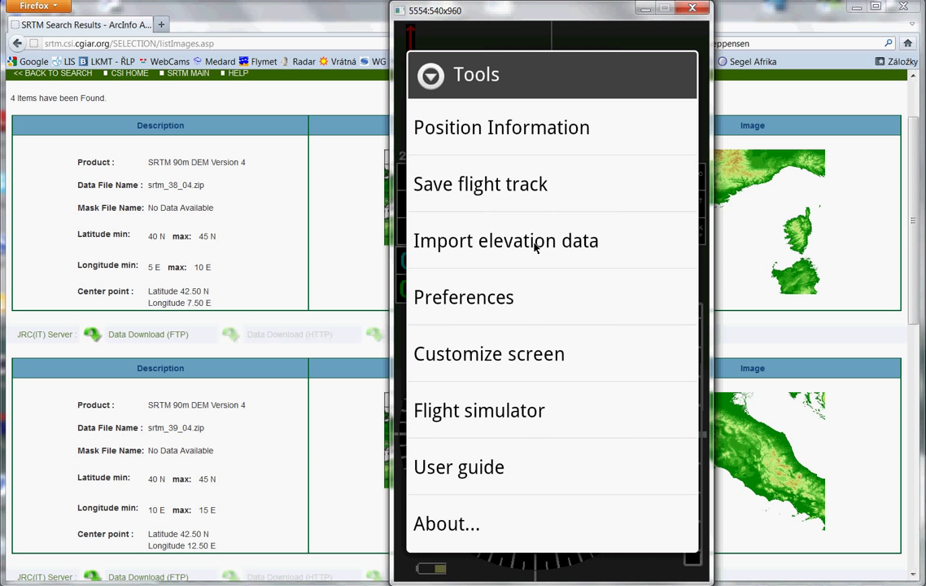
click(534, 248)
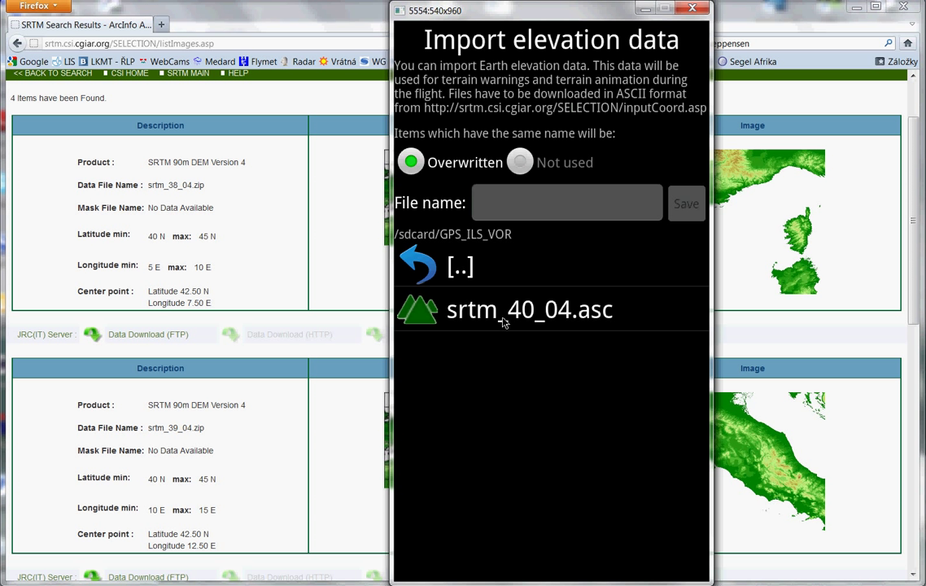
click(489, 266)
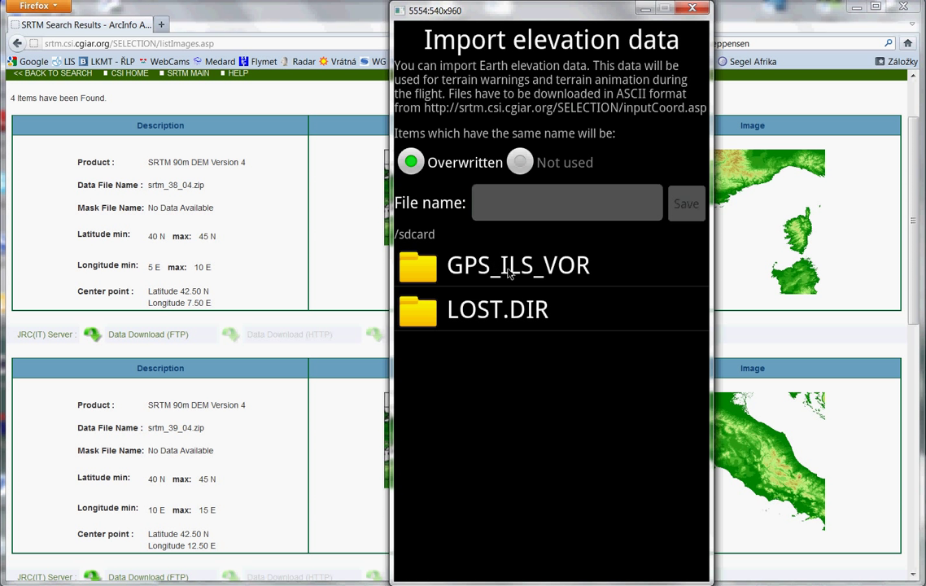
click(510, 274)
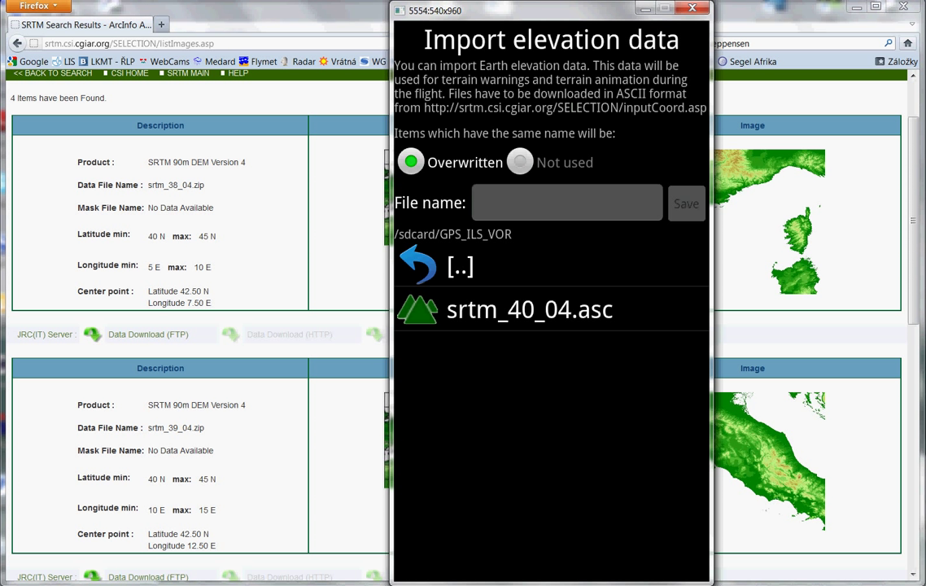
Go to Preferences > Terrain warning settings and open the Terrain displaying options
key(Escape)
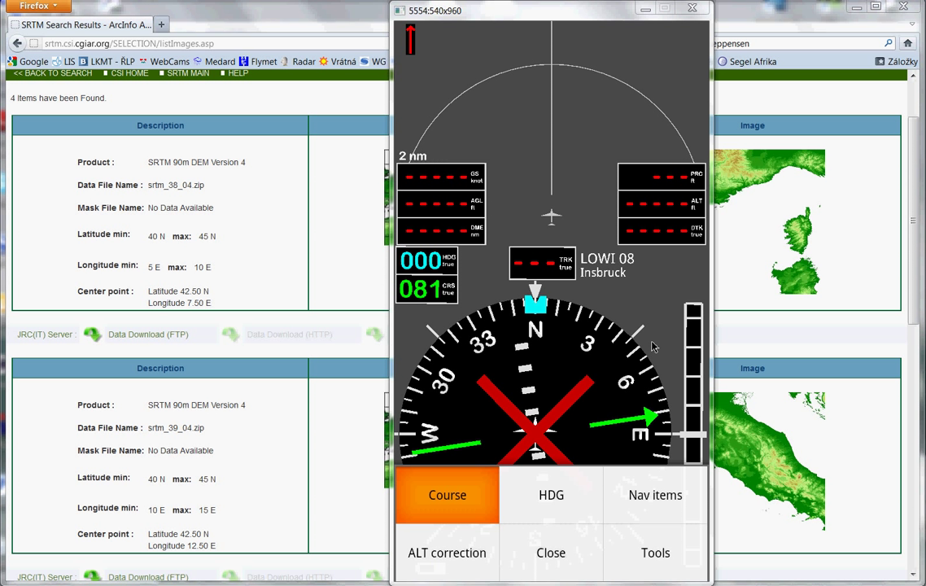
click(657, 562)
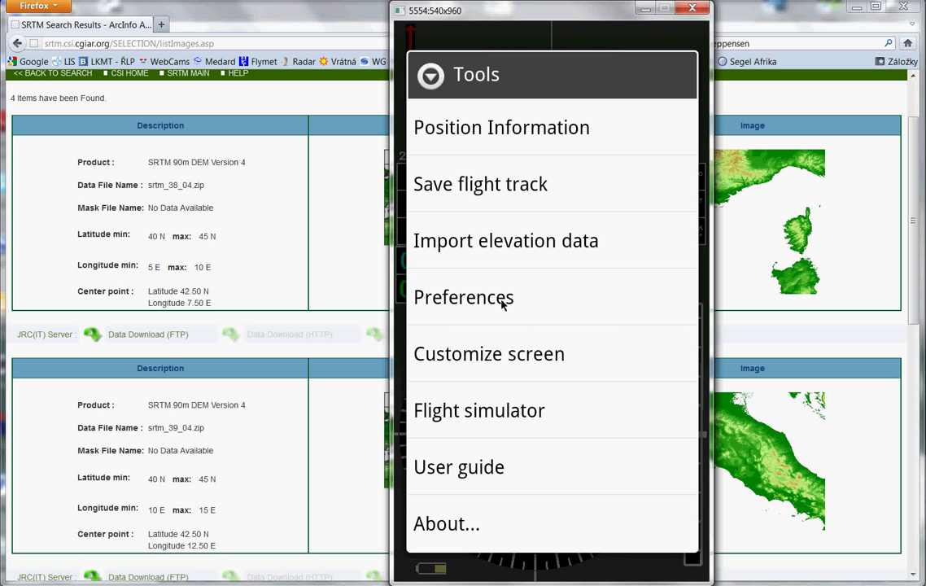
click(501, 304)
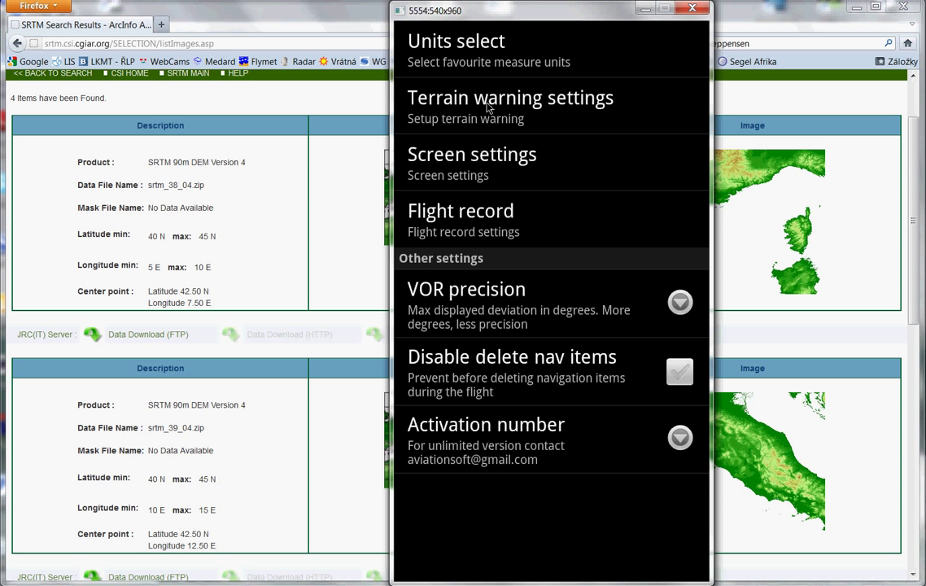
click(535, 115)
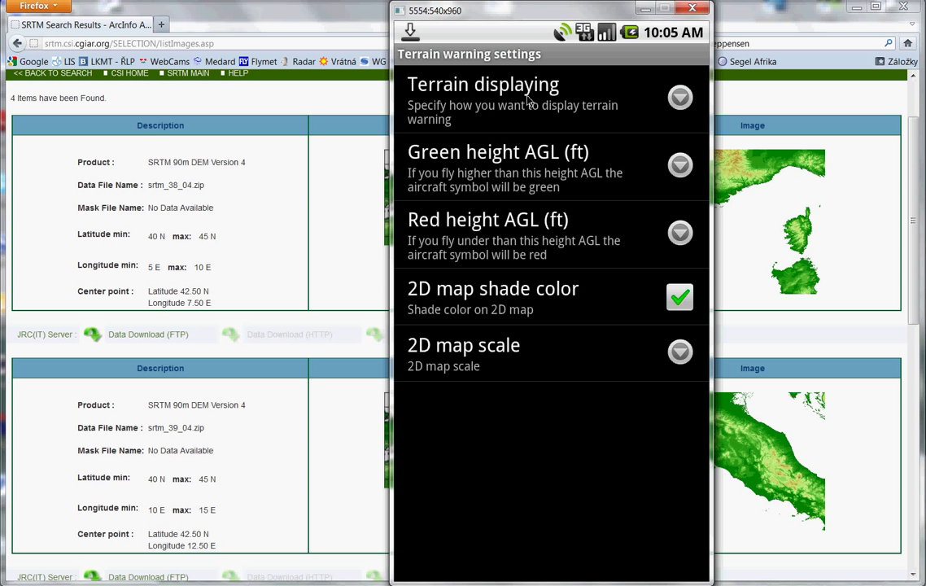
click(527, 99)
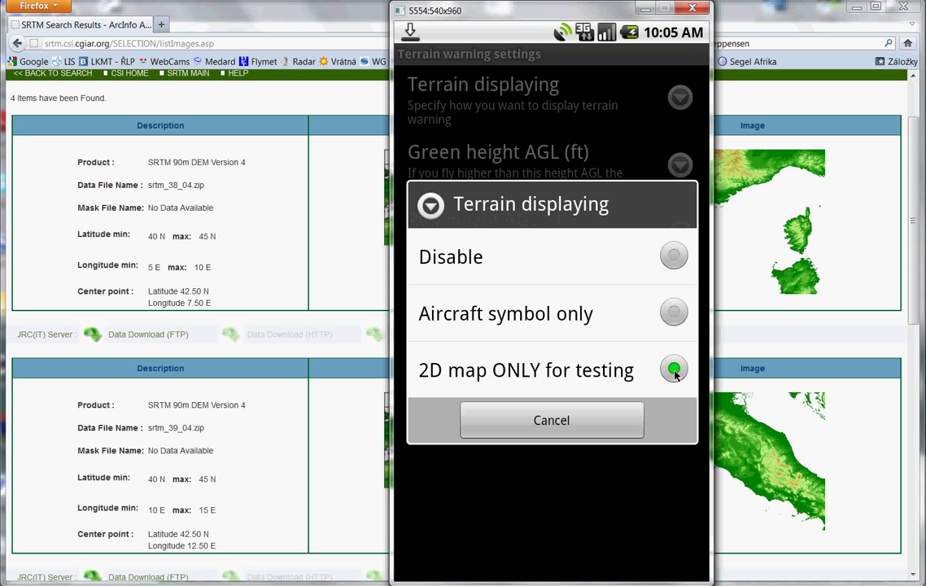
Set Terrain displaying to '2D map ONLY for testing' and check Green height AGL is 1000 ft
click(586, 372)
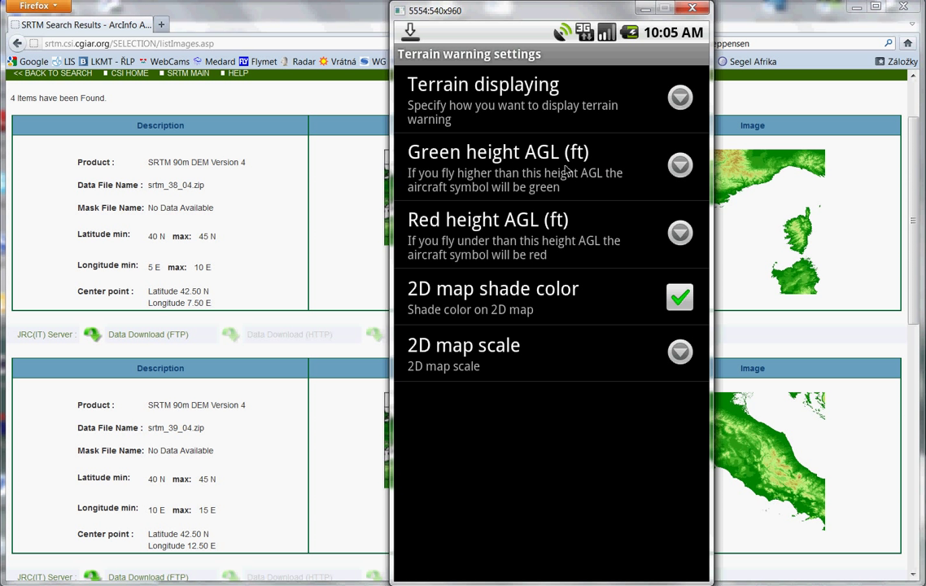
click(567, 169)
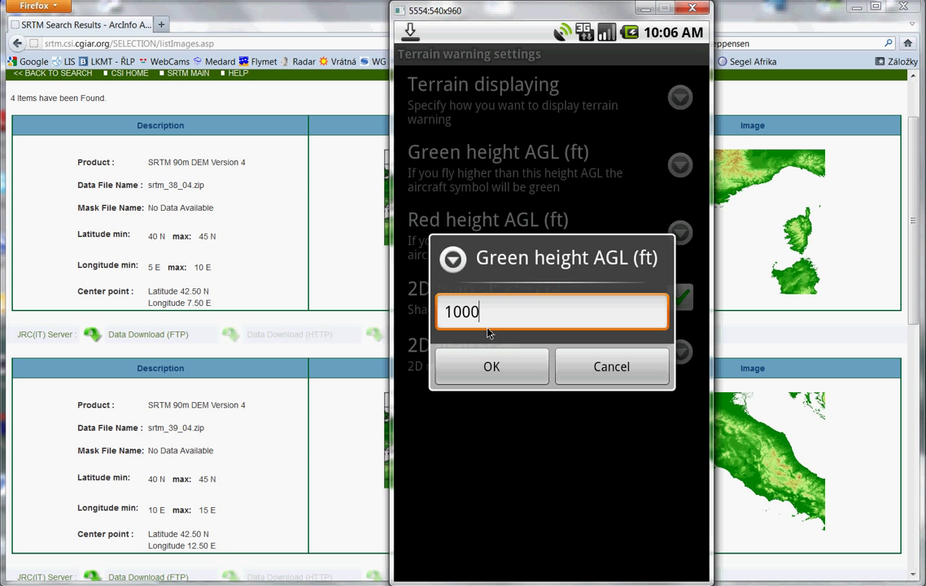
click(606, 365)
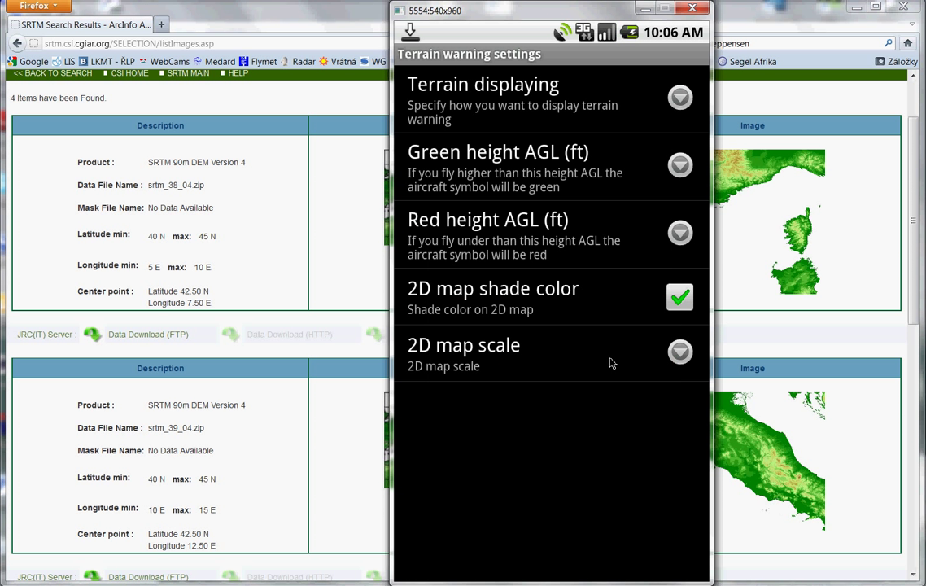
click(551, 246)
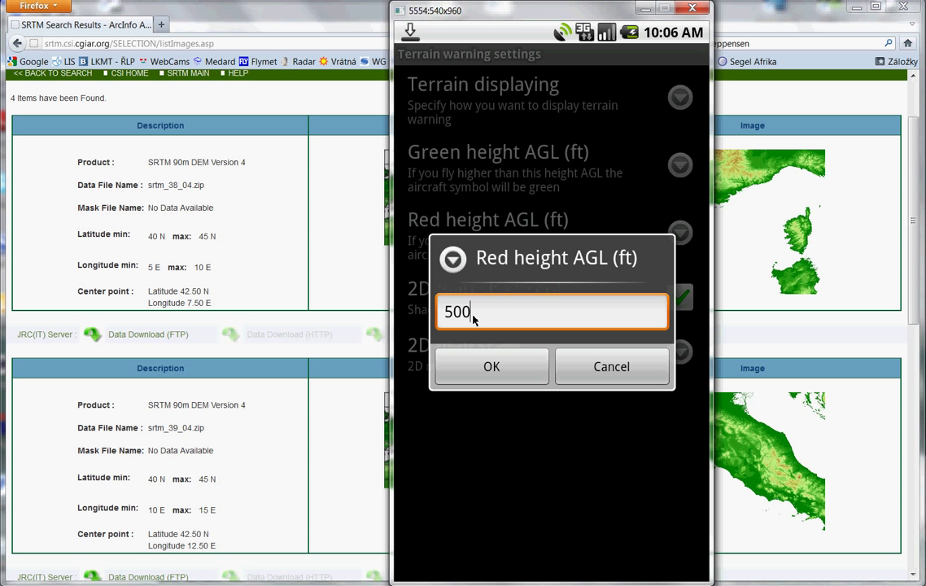
click(599, 366)
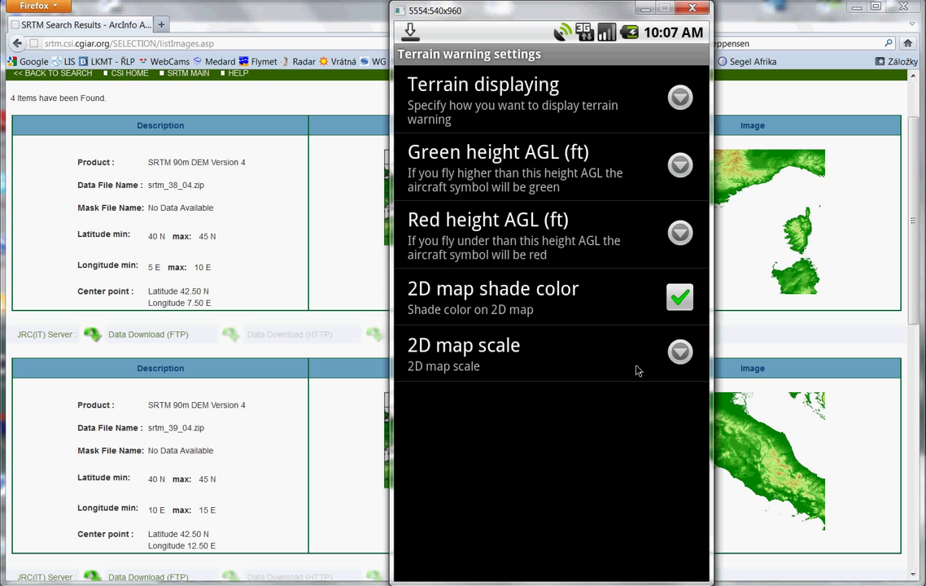
Leave the 2D map scale at 2 nautical miles and exit Terrain warning settings
click(480, 365)
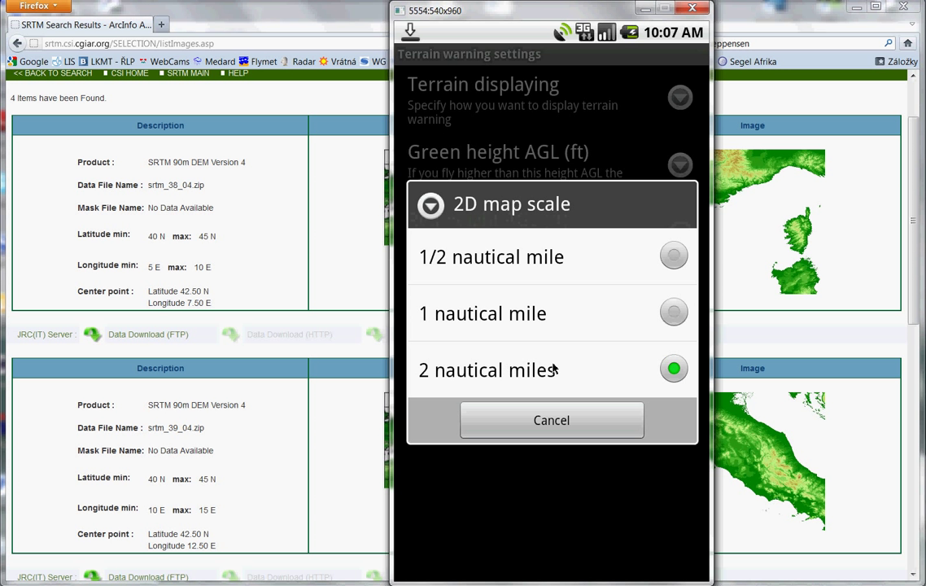
click(594, 430)
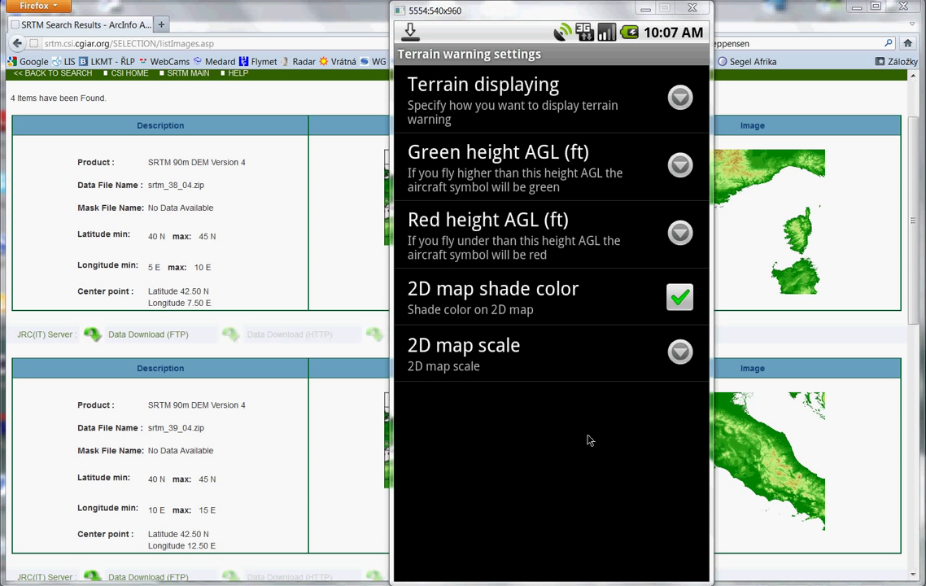
click(565, 372)
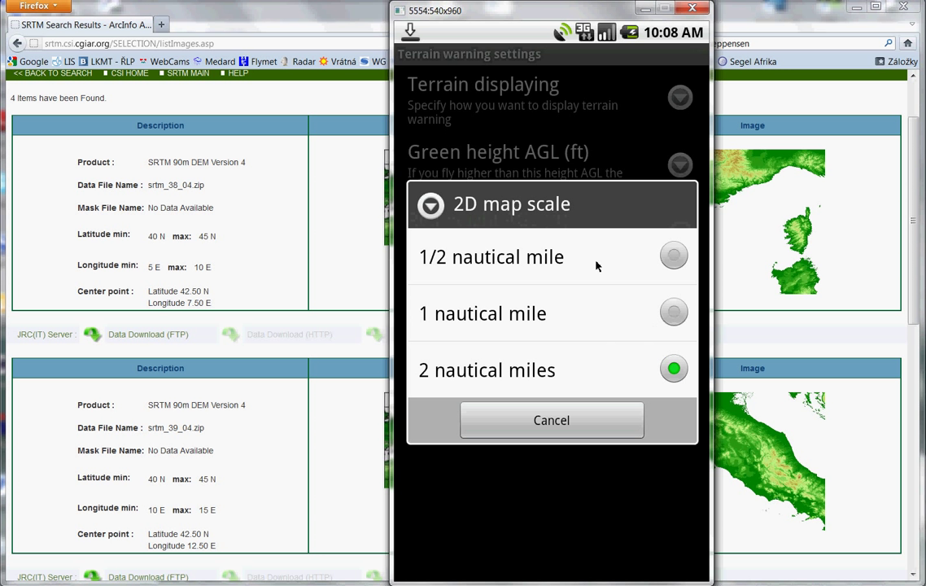
click(608, 415)
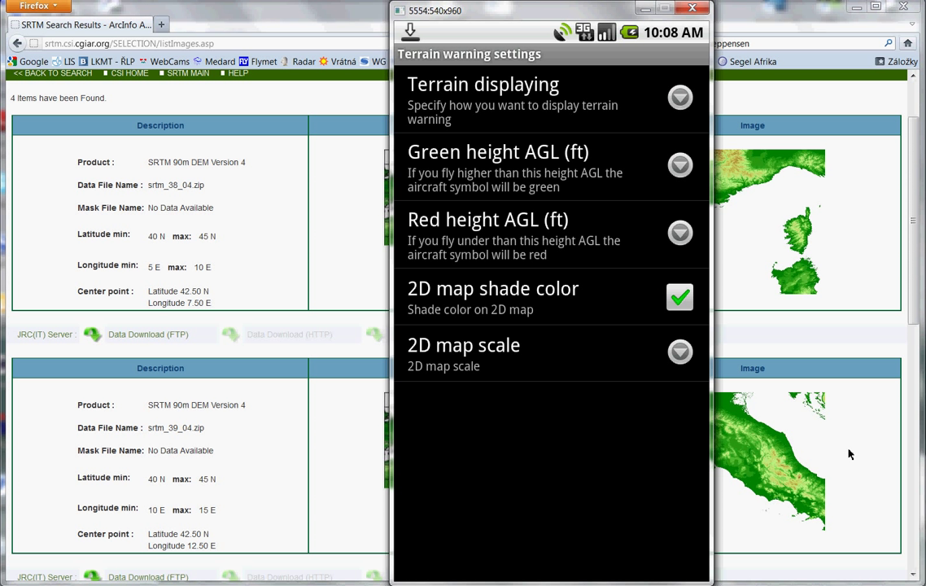
key(Escape)
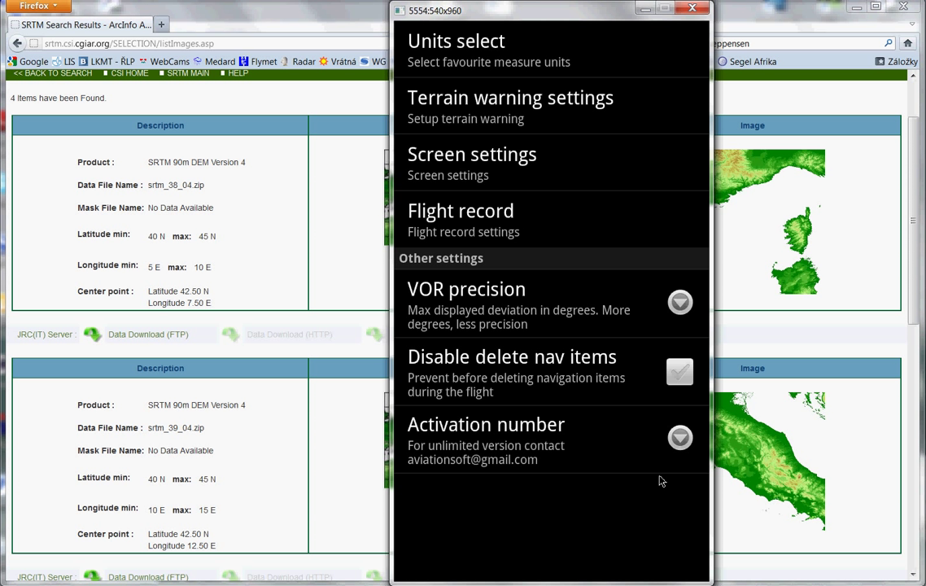
Return to the main HSI display showing the LOWI 08 Innsbruck approach
key(Escape)
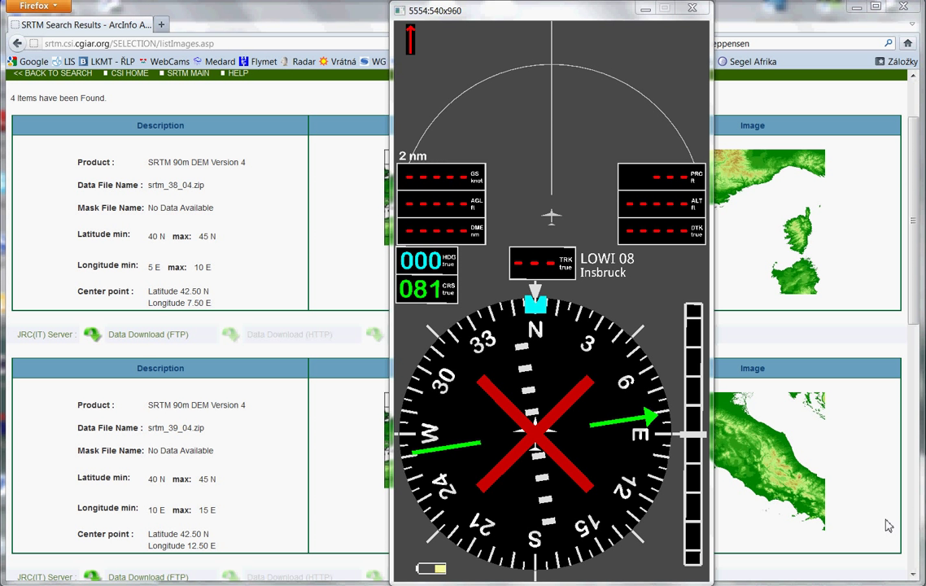
Start the flight simulator in Simulation mode with a speed of 80 knots
key(alt+Tab)
key(F2)
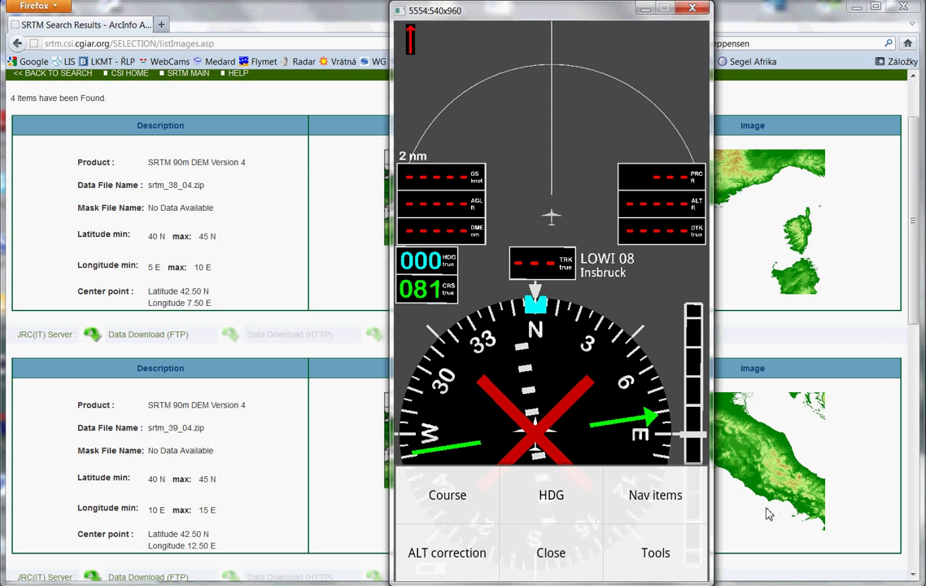
click(651, 552)
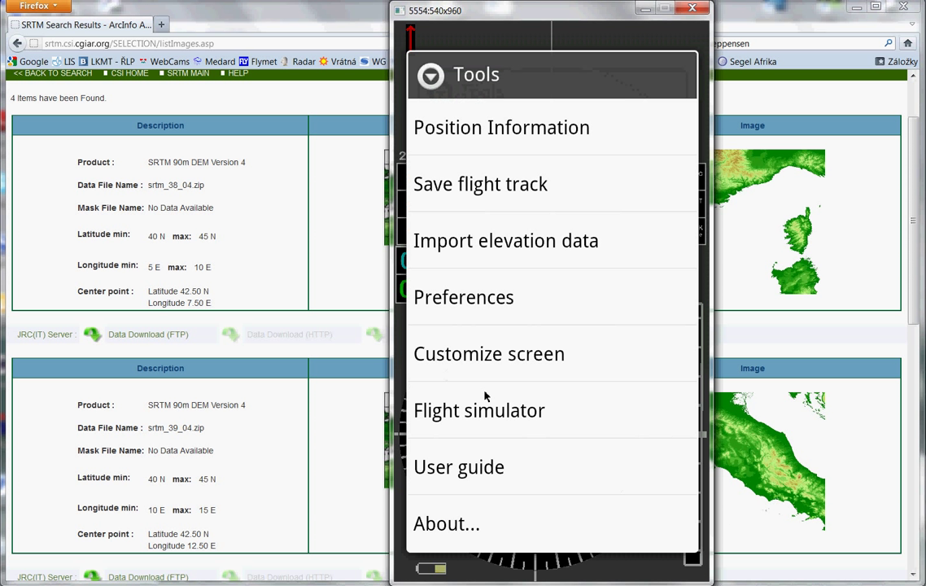
click(482, 424)
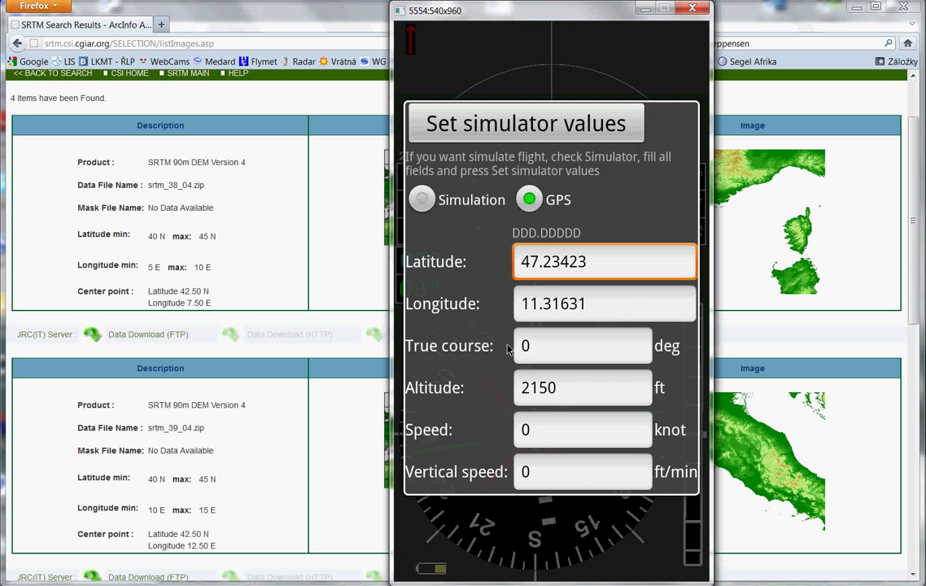
click(475, 204)
click(553, 442)
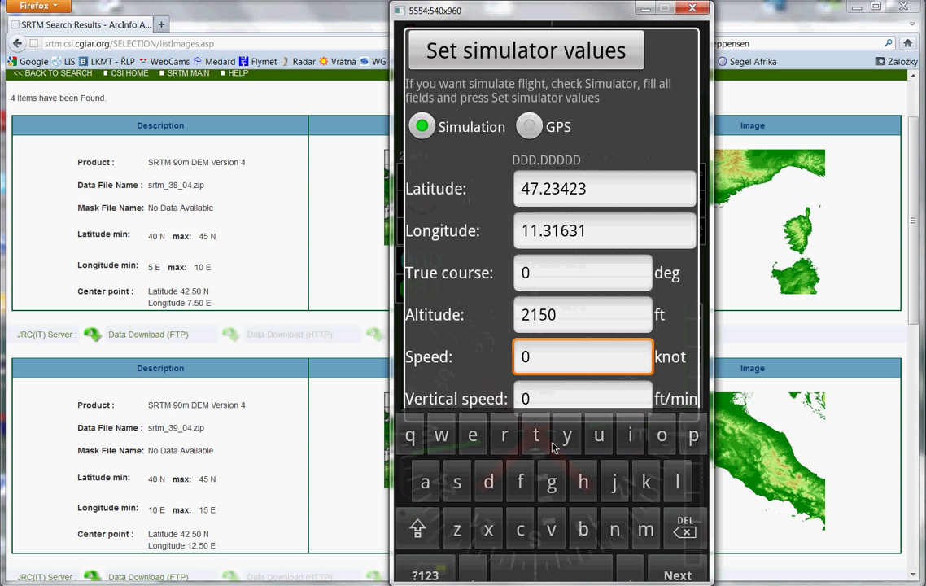
key(BackSpace)
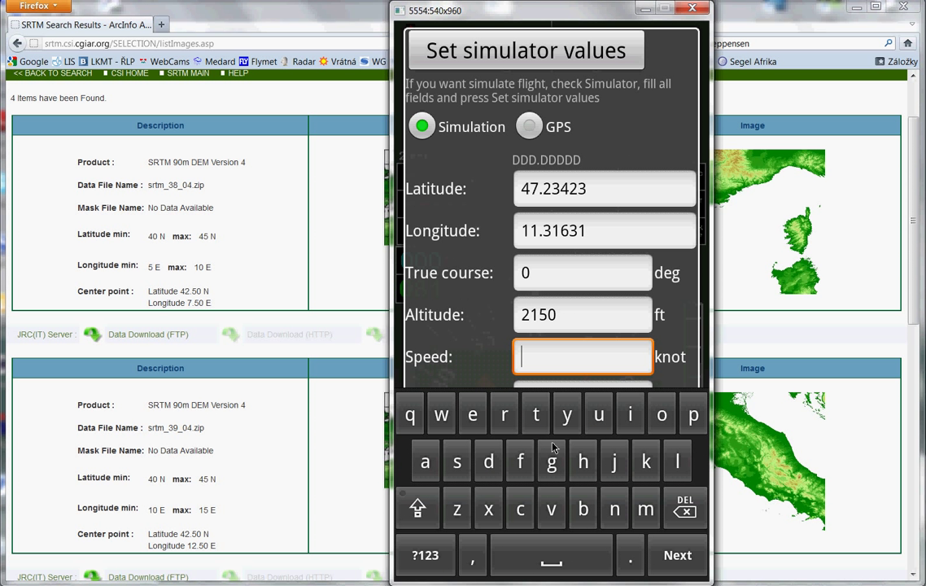
text(80)
click(506, 65)
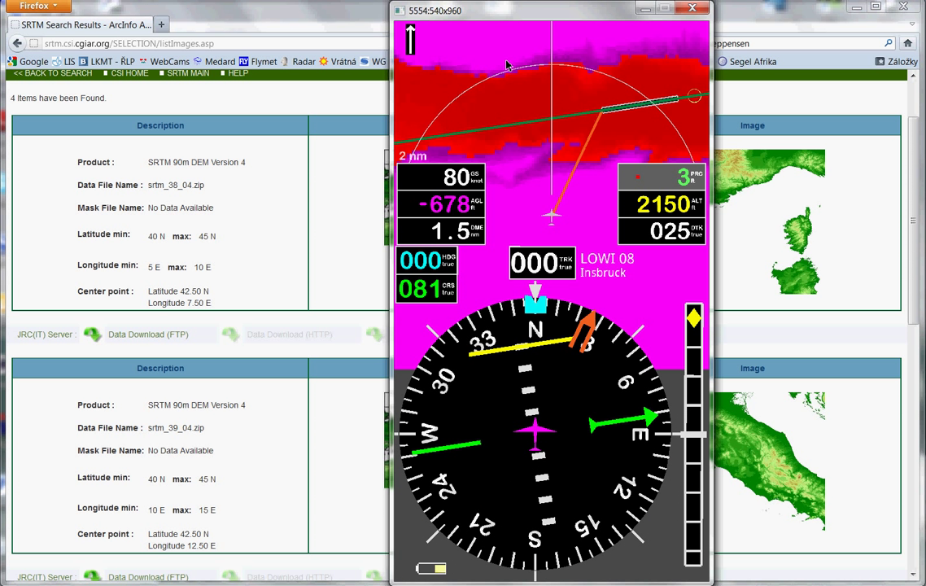
Reopen the flight simulator settings and change the speed from 80 to 0 knots
click(563, 236)
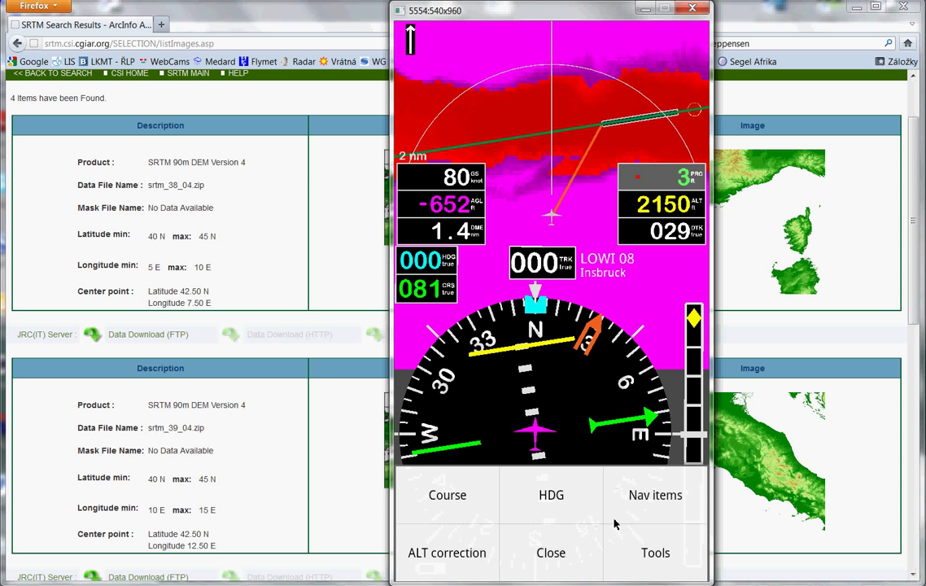
click(600, 432)
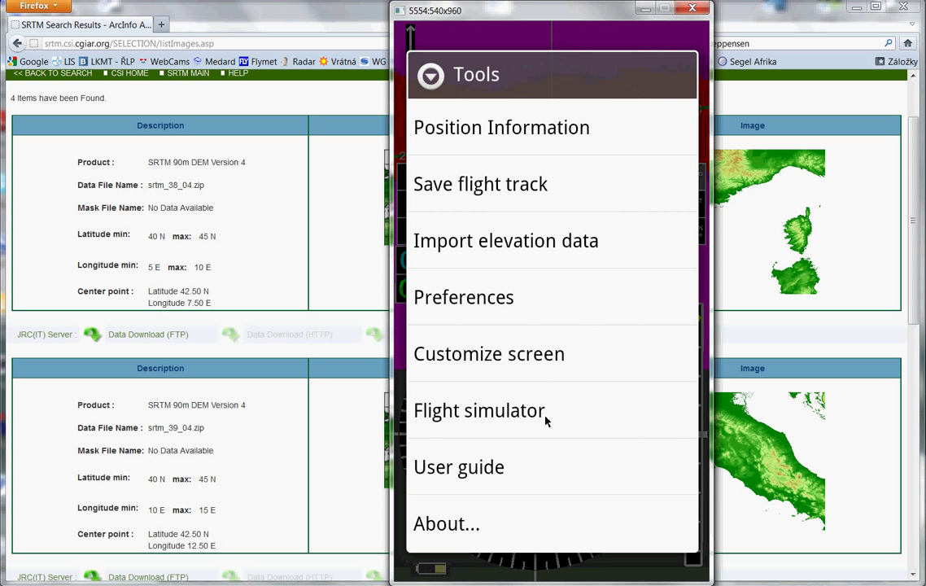
click(547, 420)
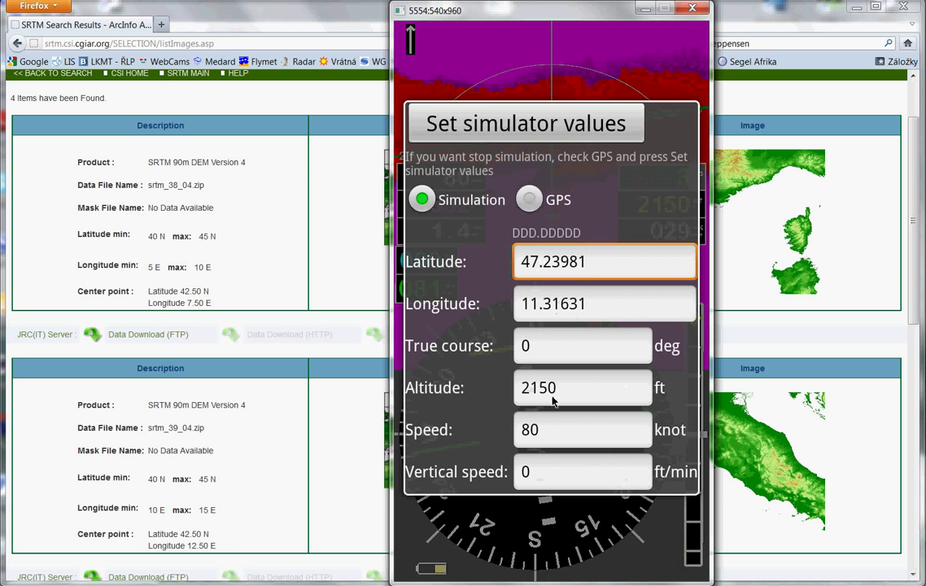
click(574, 370)
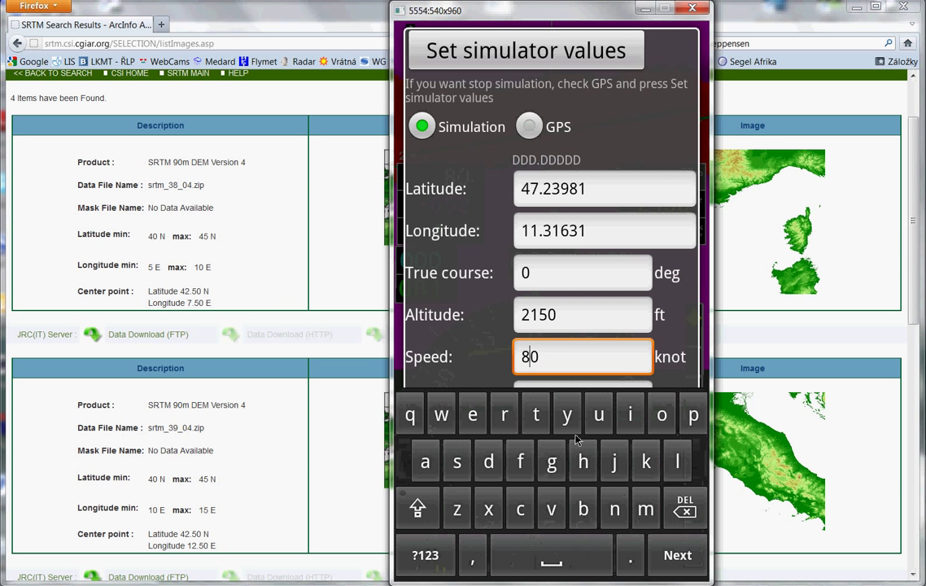
key(BackSpace)
click(511, 50)
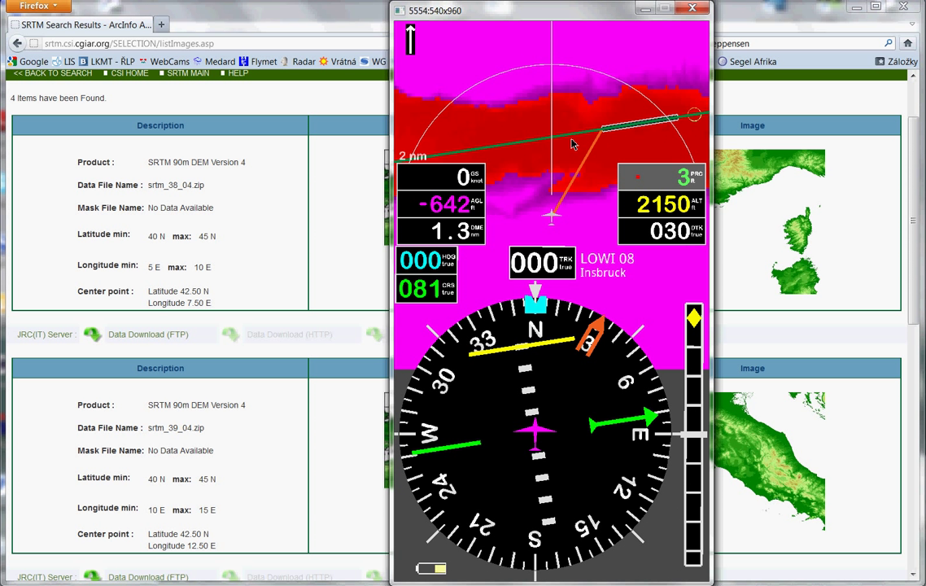
Bring up Google Earth, then place the emulator window left of it so LOWI stays visible
key(alt+Tab)
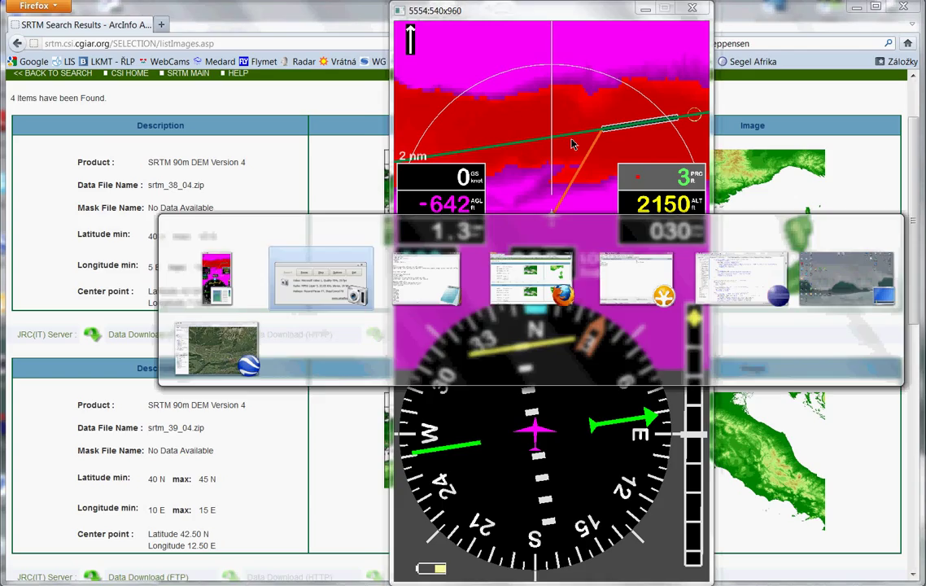
key(alt+Tab)
key(alt+Tab)
key(alt+Tab)
key(alt+Tab)
key(alt+Tab)
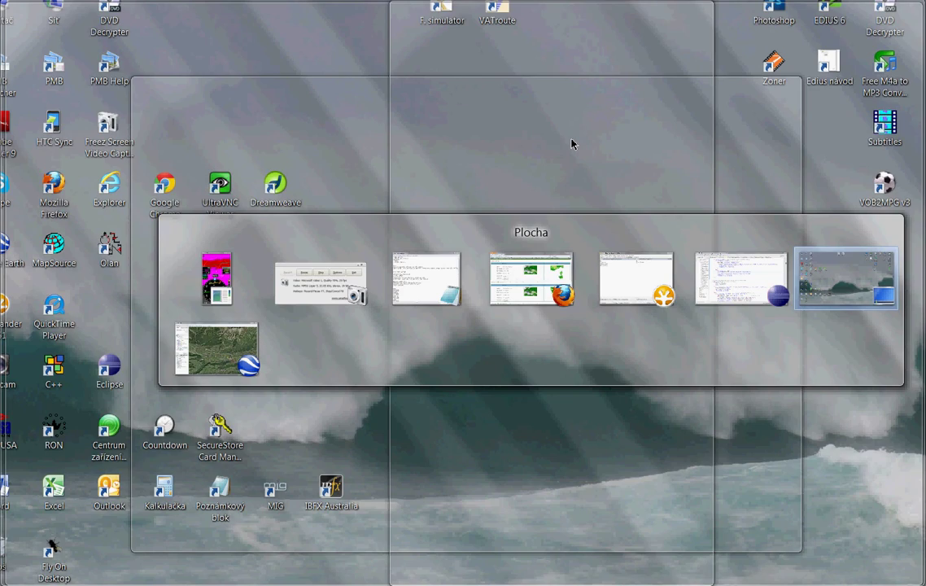
key(alt+Tab)
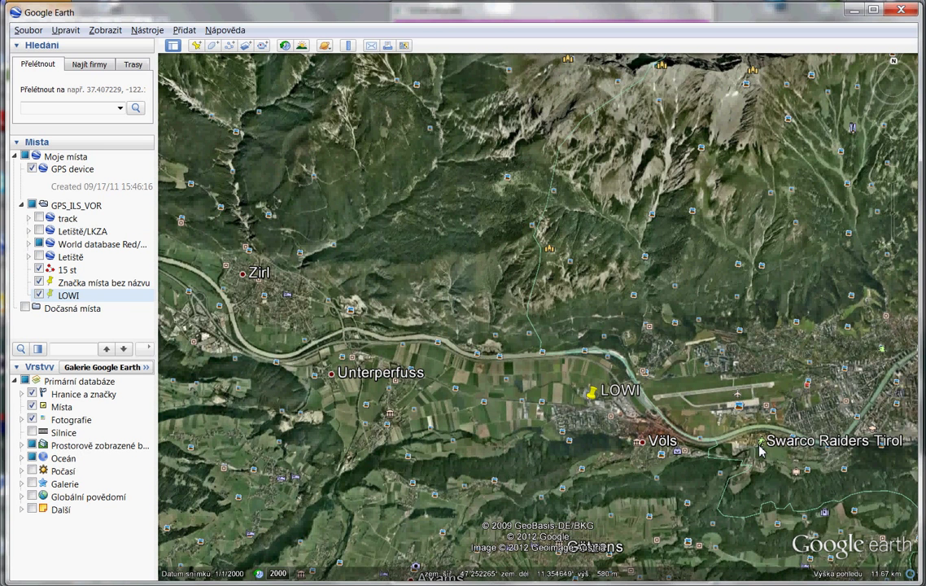
key(alt+Tab)
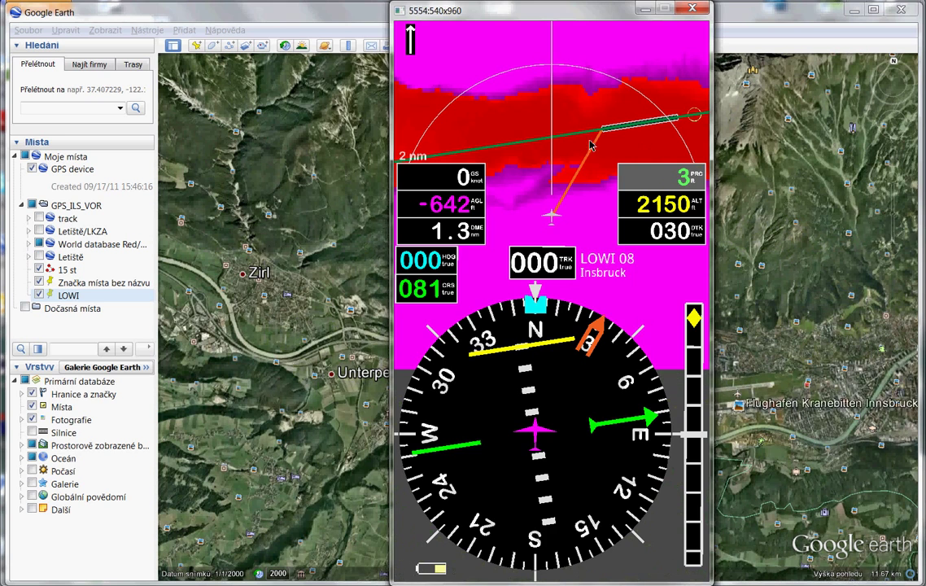
drag(577, 19, 416, 30)
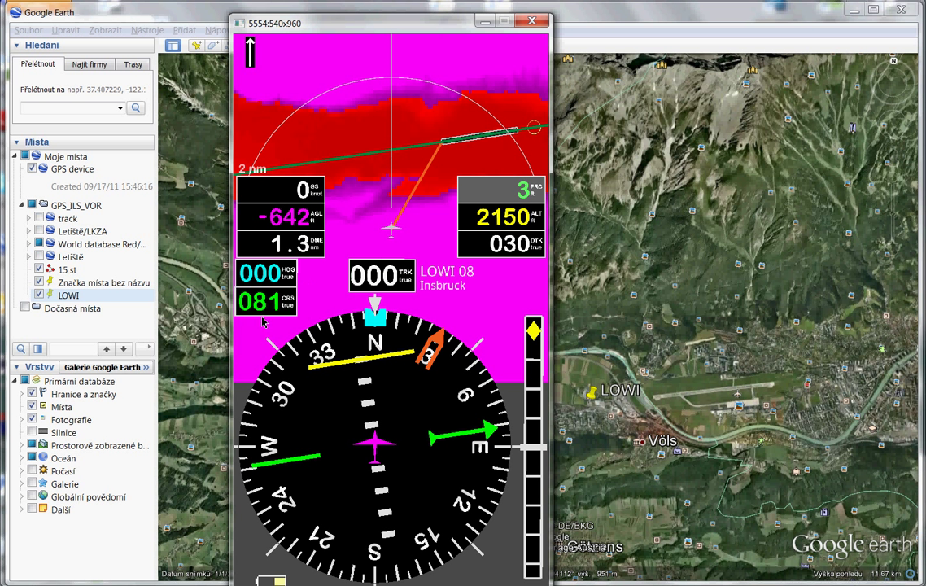
click(276, 554)
click(392, 307)
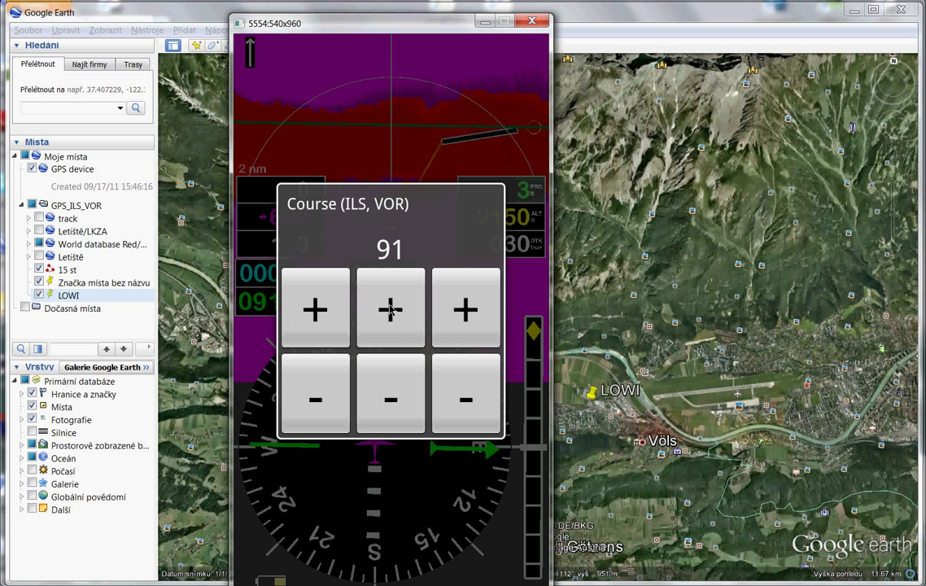
click(390, 400)
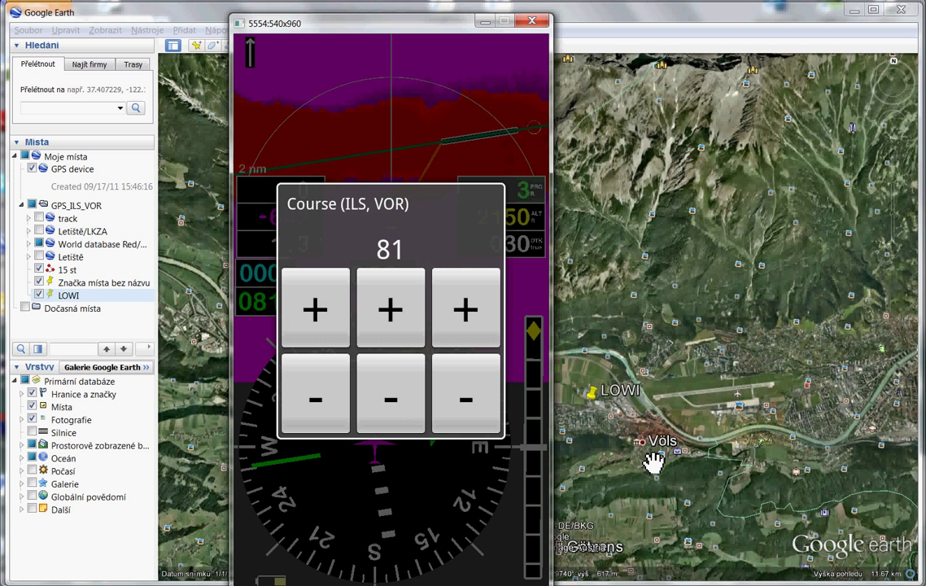
click(529, 235)
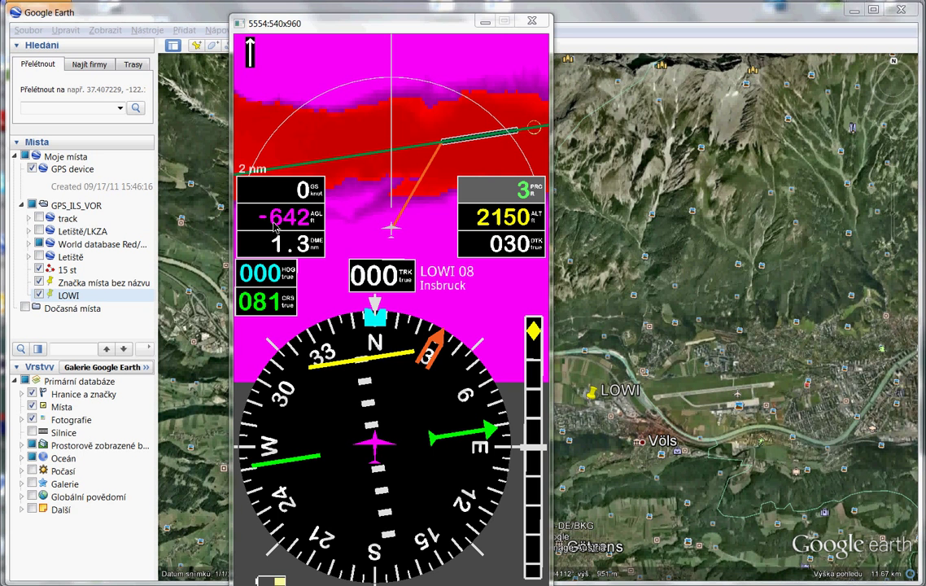
key(alt+Tab)
Close the Windows help and set the flight simulator speed to 80 knots
key(F1)
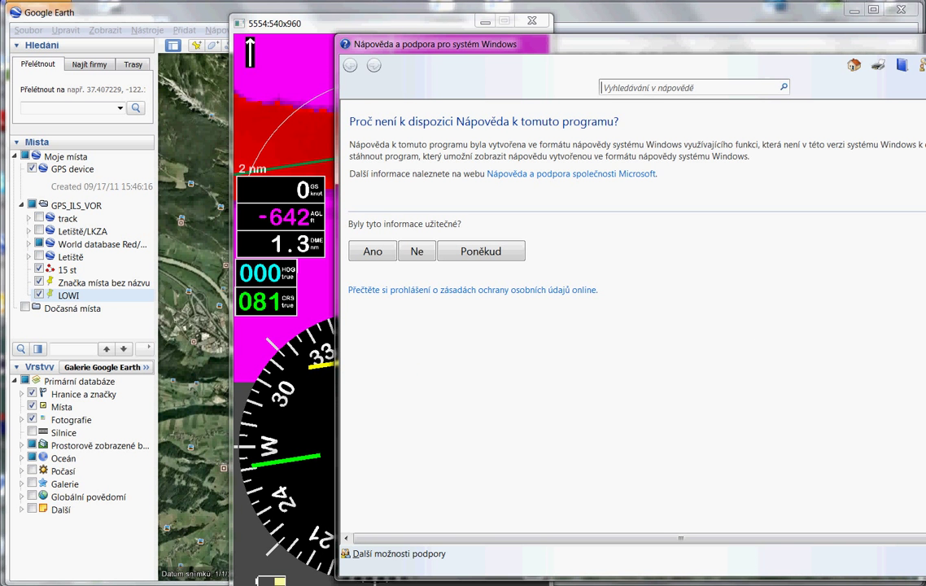
key(alt+F4)
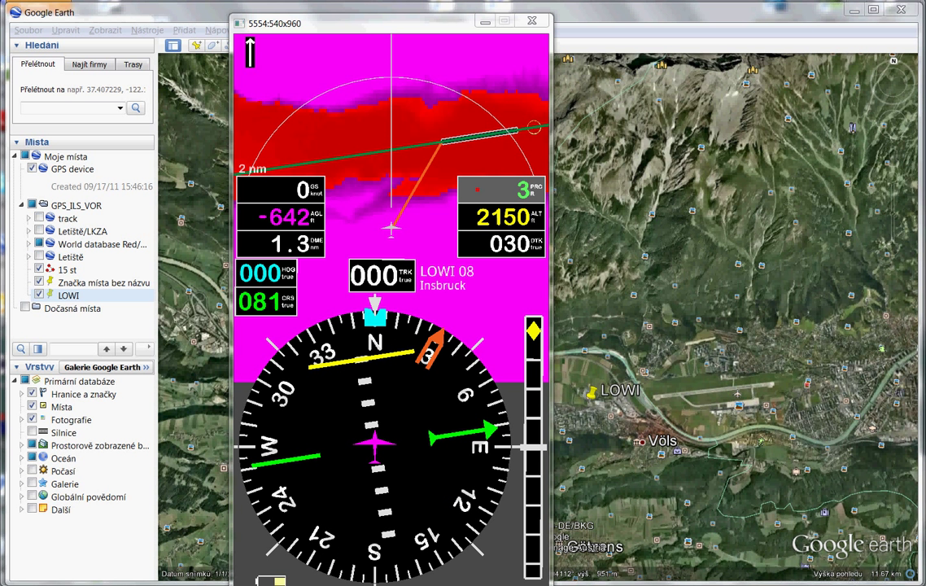
key(F2)
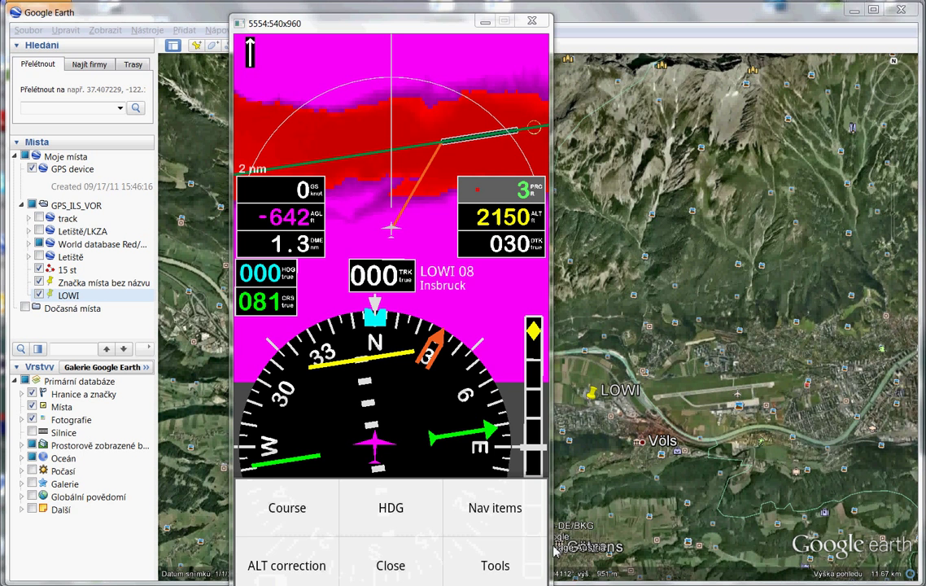
click(509, 558)
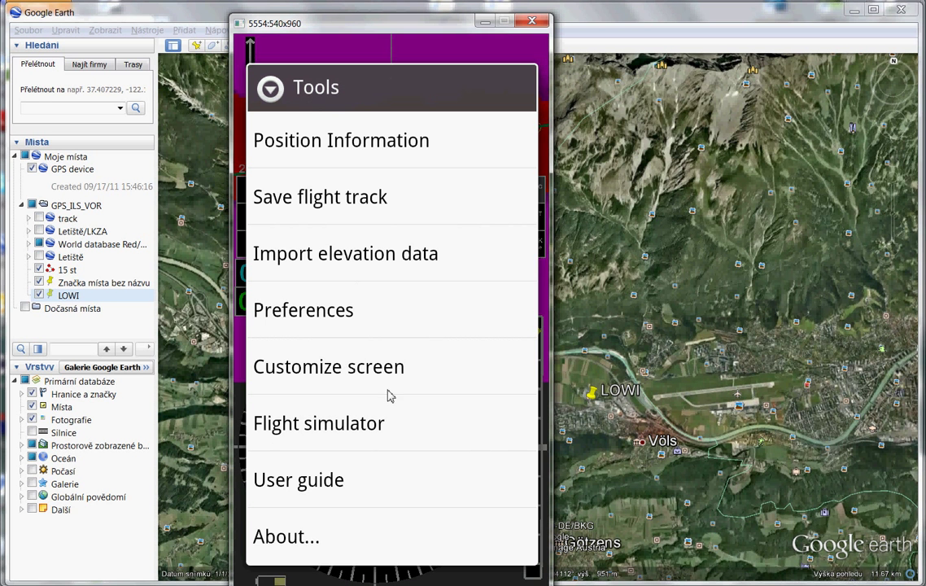
click(389, 433)
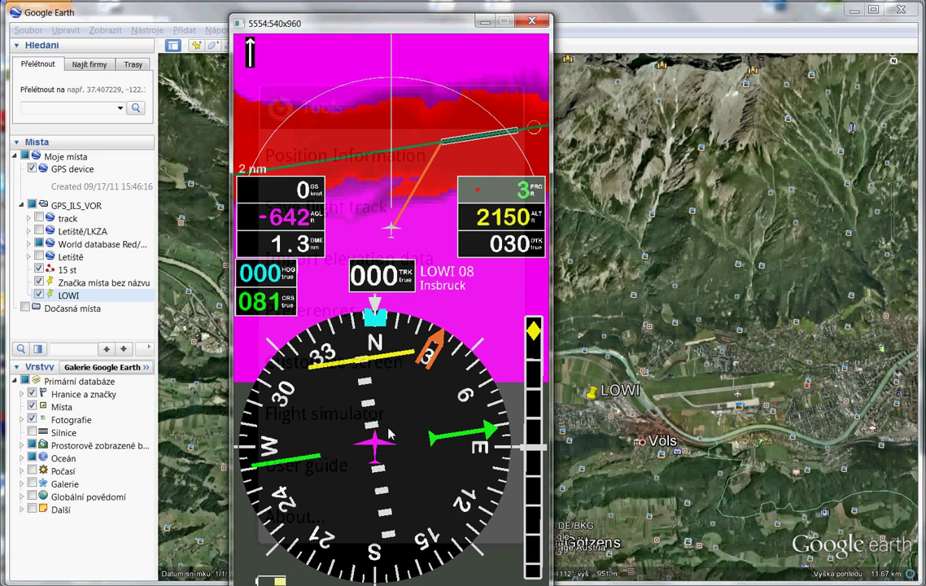
click(413, 442)
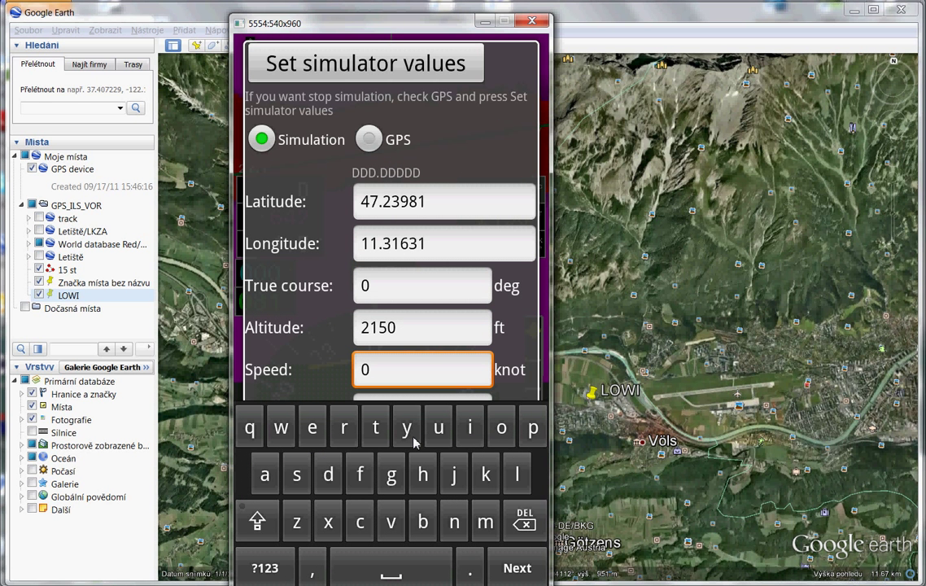
text(8)
click(343, 67)
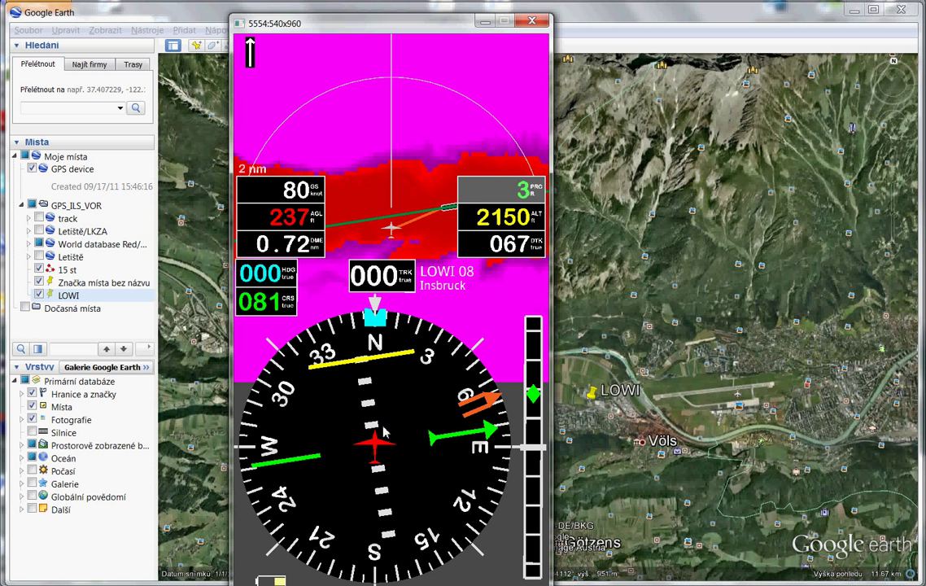
Let the aircraft fly at 80 knots to 0.71 nm from LOWI, then open the Tools list
click(386, 432)
click(517, 559)
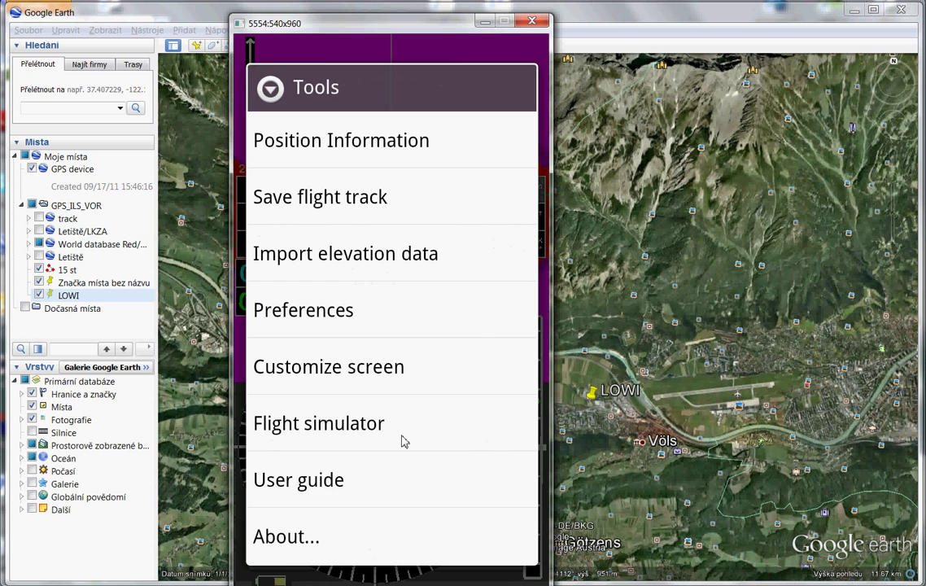
Cut the flight simulator speed from 80 to 8 knots and apply it
click(401, 440)
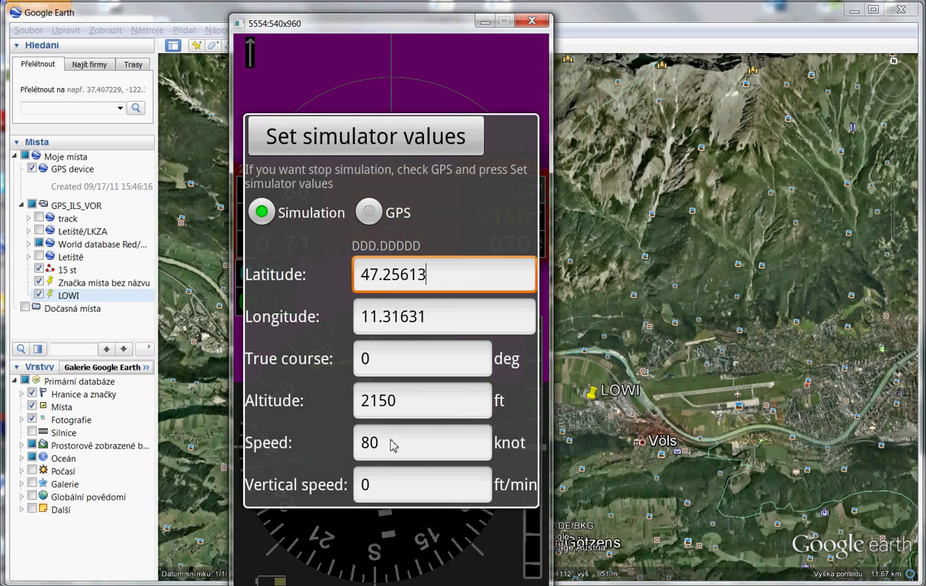
click(390, 443)
key(BackSpace)
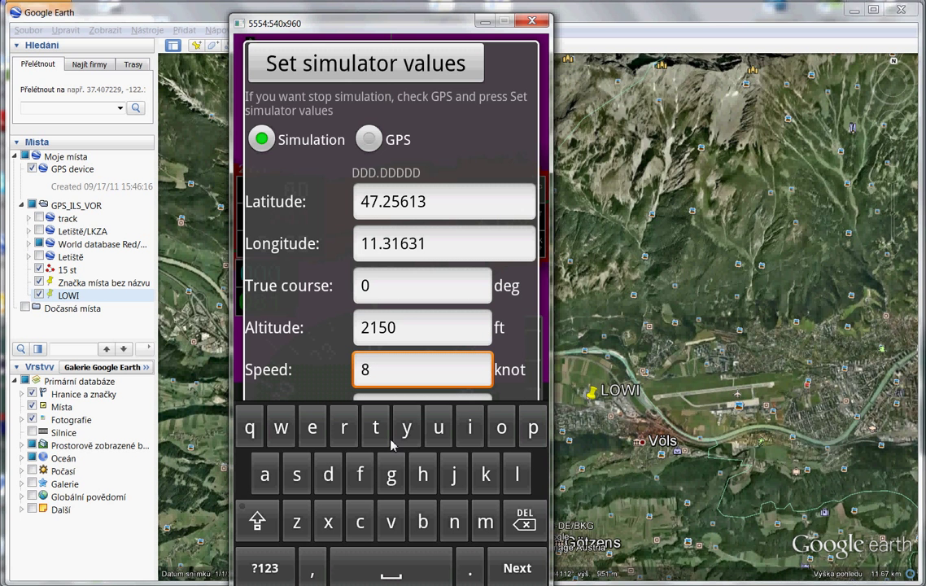
click(370, 70)
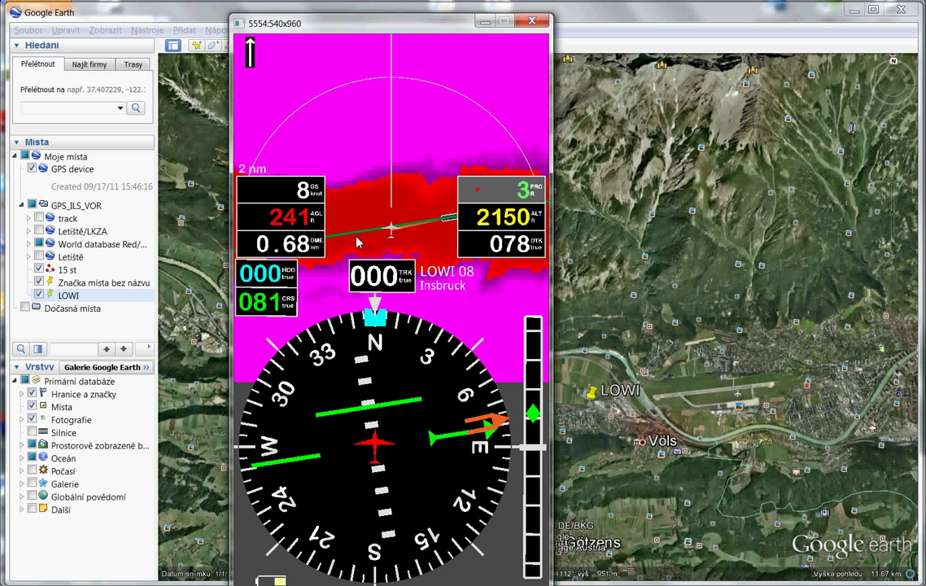
Set the flight simulator speed to 0 knots so the aircraft holds position
click(385, 425)
click(506, 575)
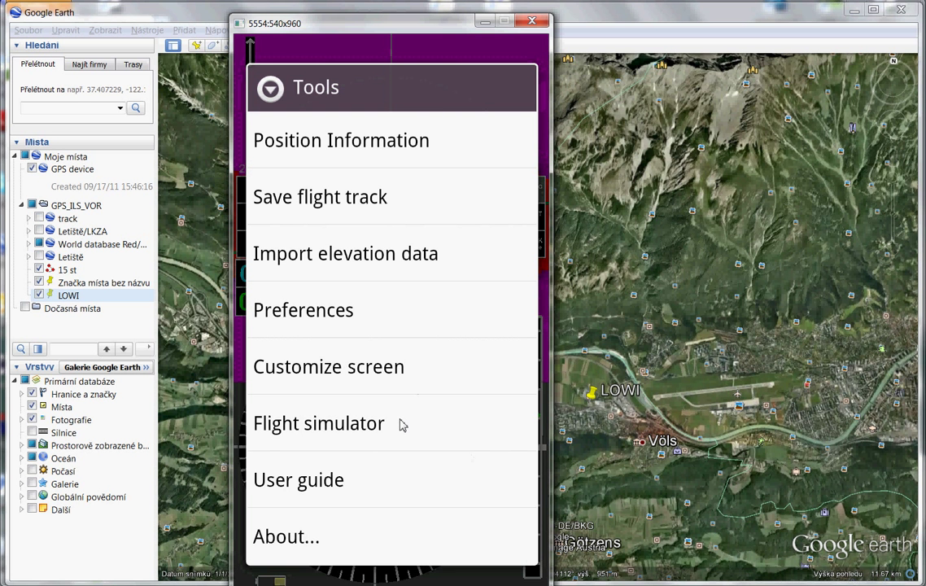
click(401, 425)
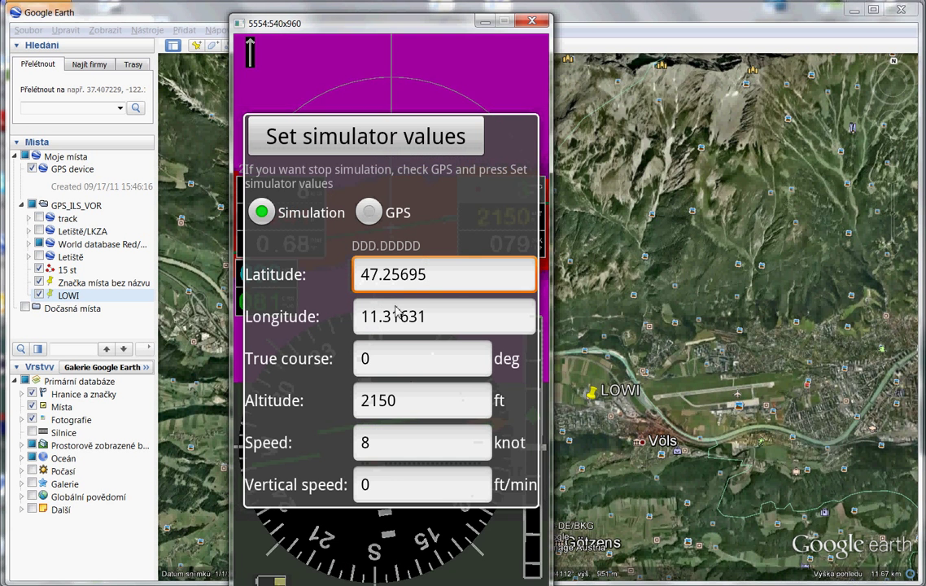
click(403, 443)
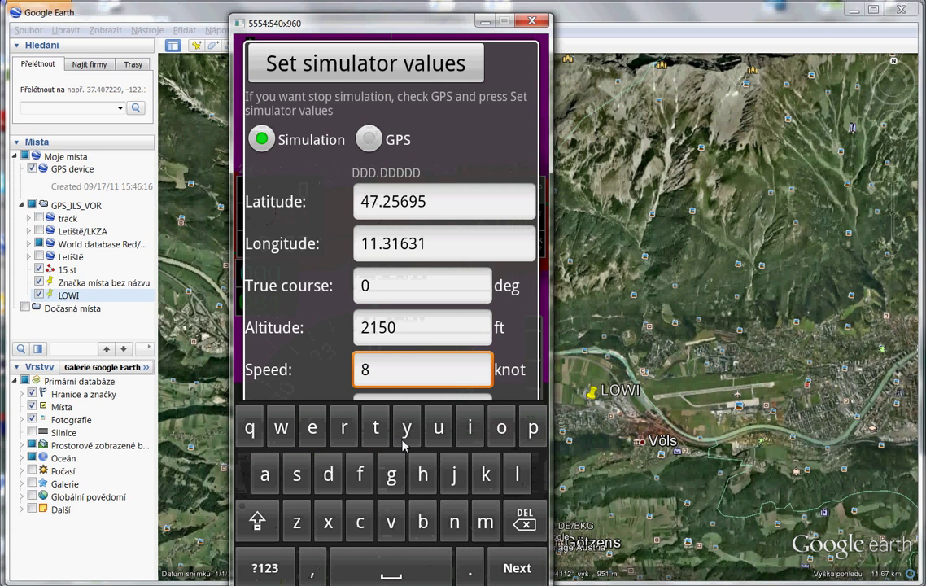
key(BackSpace)
text(0)
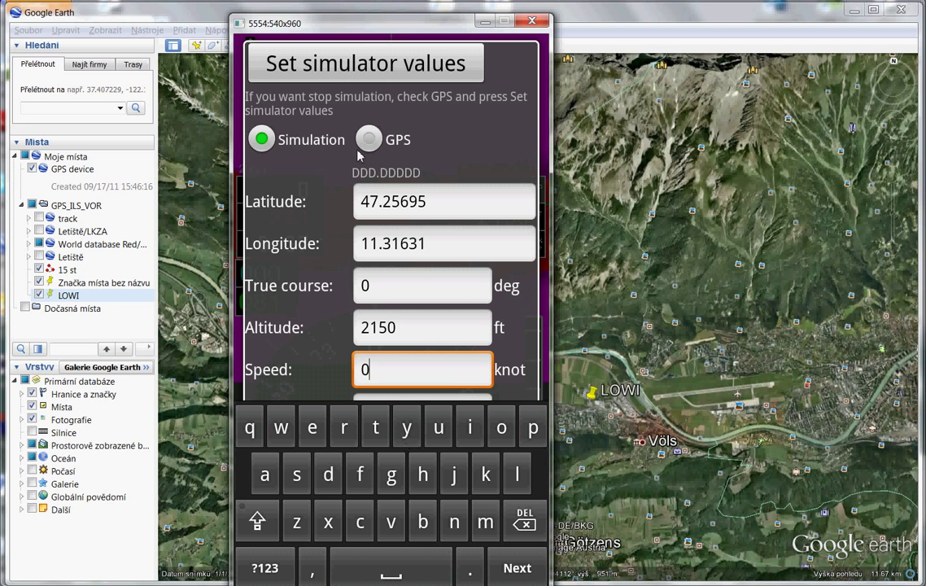
click(331, 76)
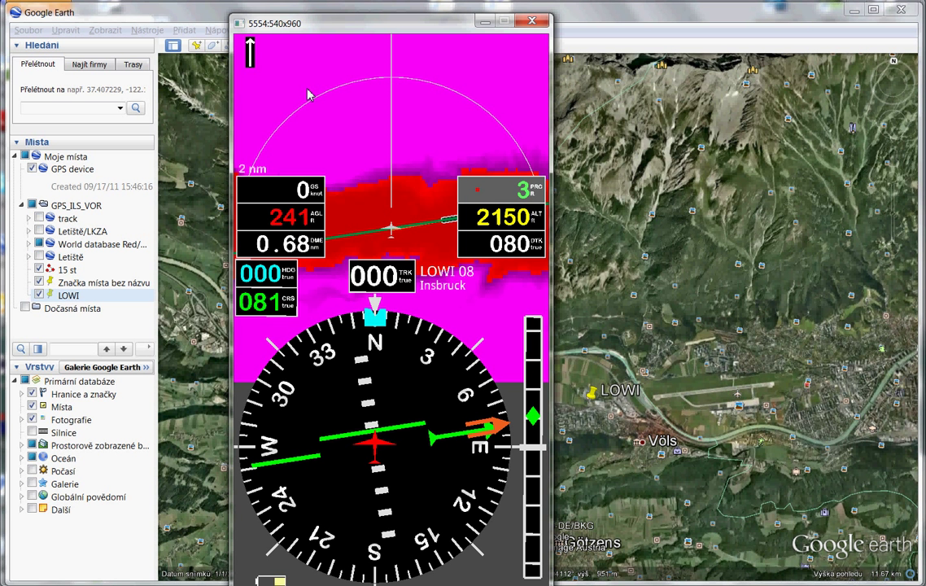
click(353, 49)
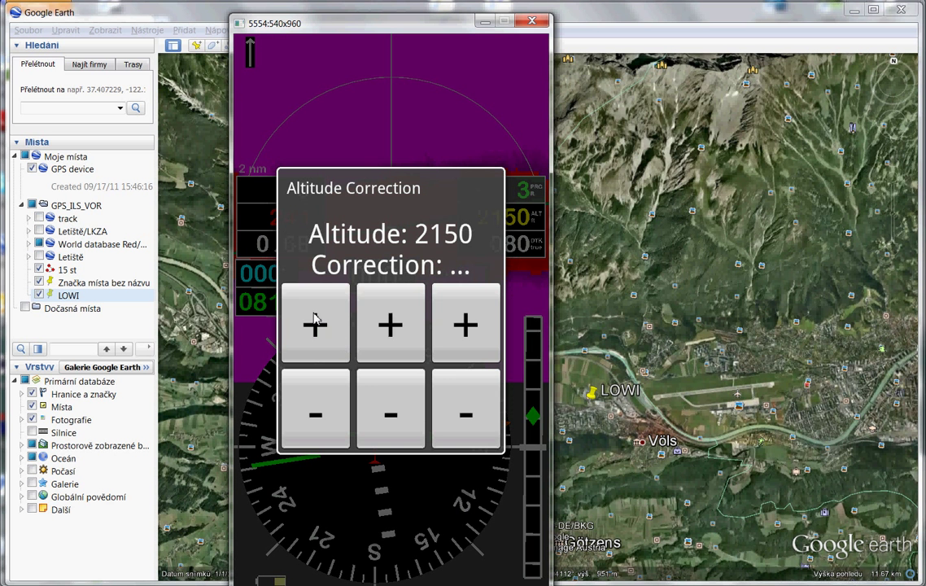
click(315, 323)
click(315, 323)
click(314, 324)
click(315, 324)
click(315, 323)
click(314, 324)
click(315, 323)
click(315, 324)
click(315, 324)
click(315, 324)
click(315, 324)
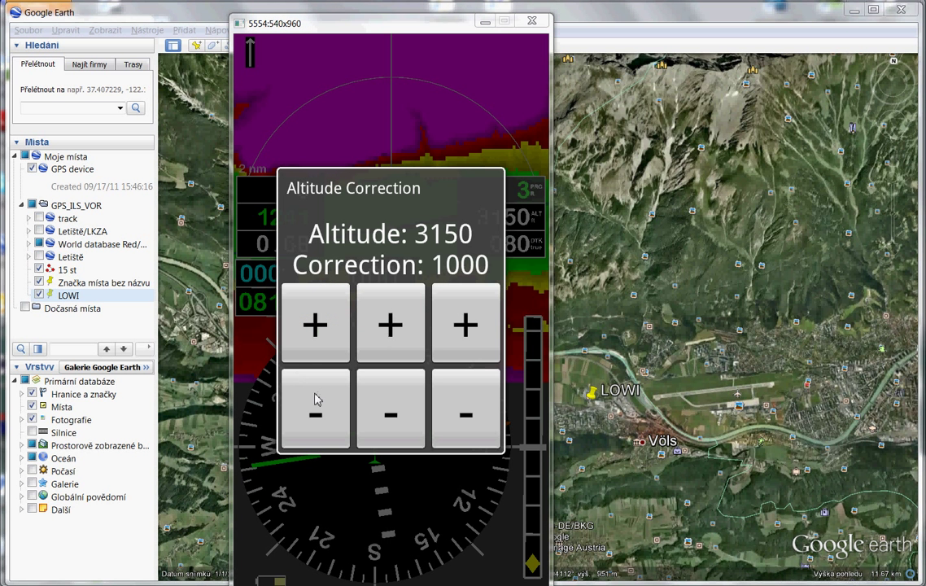
click(317, 399)
click(316, 398)
click(316, 399)
click(317, 399)
click(317, 399)
click(316, 398)
click(316, 399)
click(316, 399)
click(317, 399)
click(317, 399)
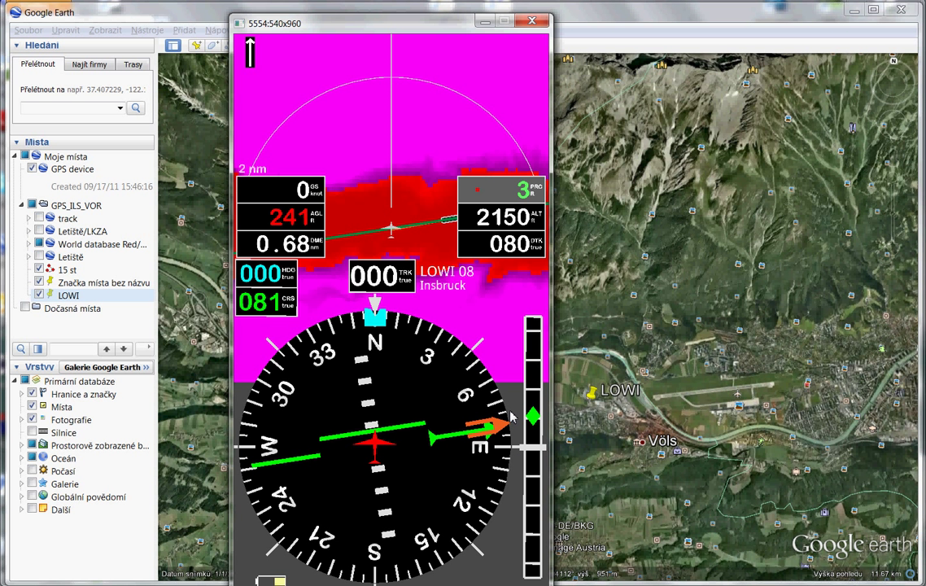
Change the flight simulator's true course to 81°
key(F2)
click(506, 565)
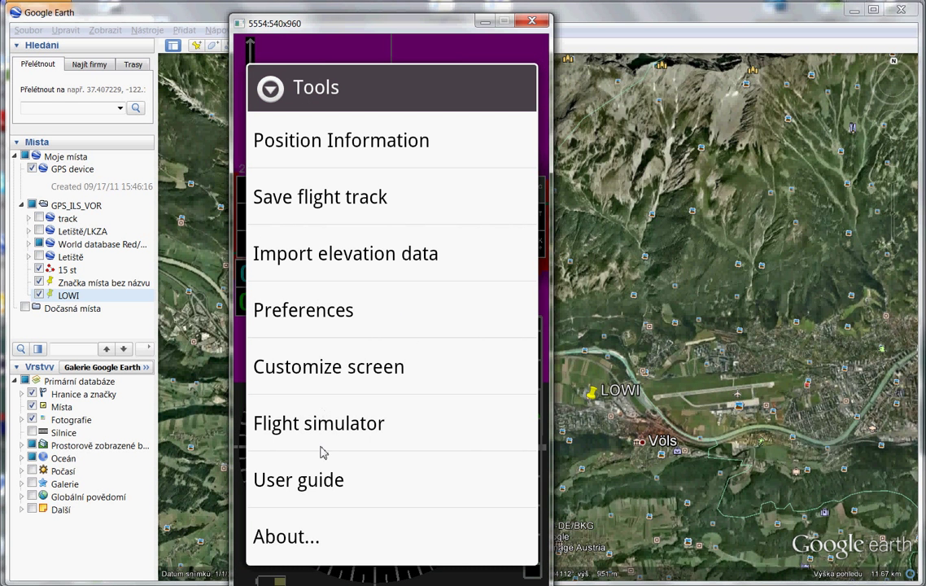
click(317, 433)
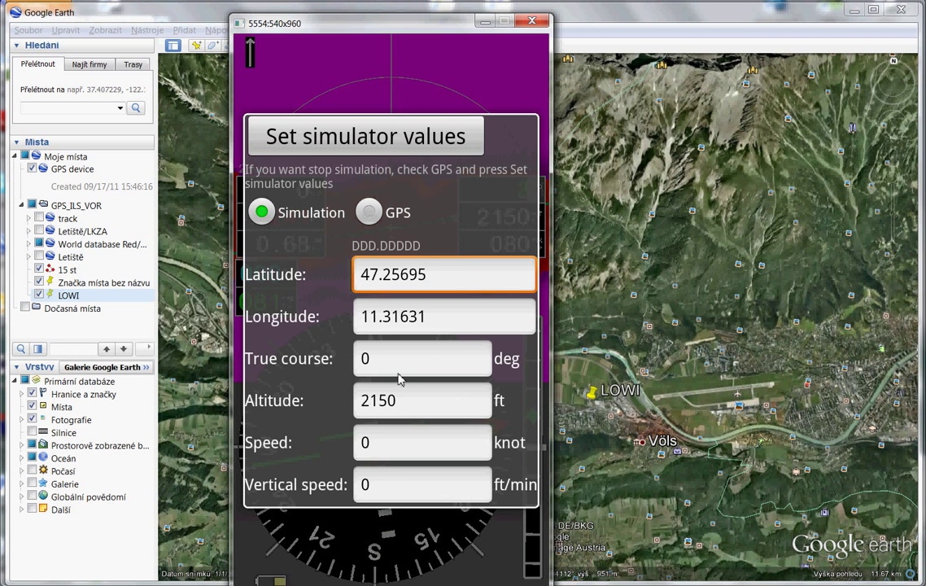
click(398, 366)
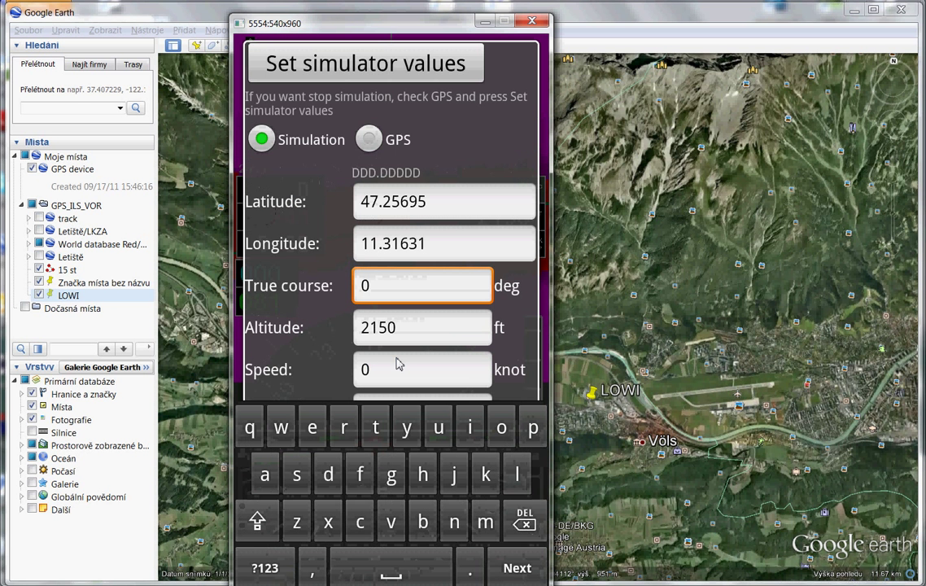
key(BackSpace)
text(81)
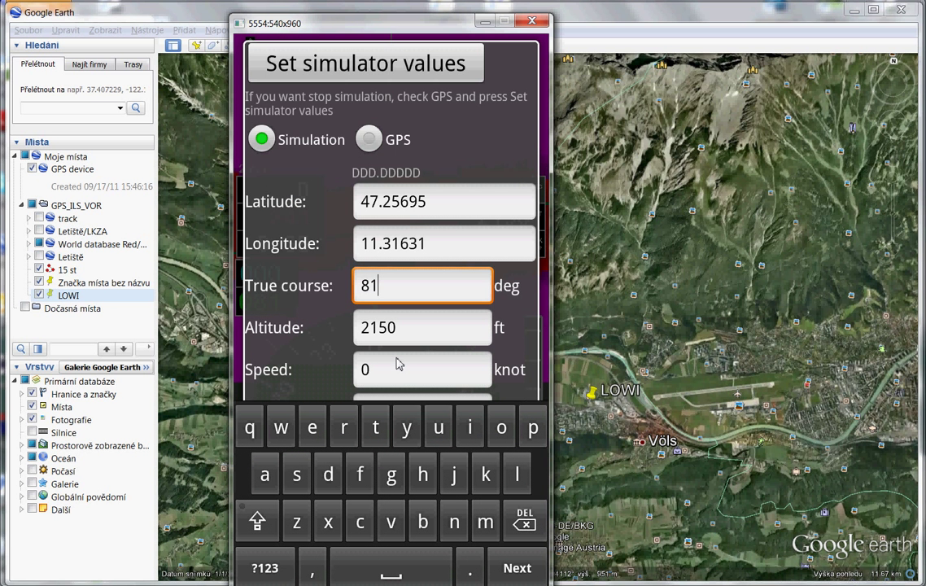
Set speed 80 knots and vertical speed -500 ft/min, then apply the simulator values
click(402, 380)
key(BackSpace)
text(80)
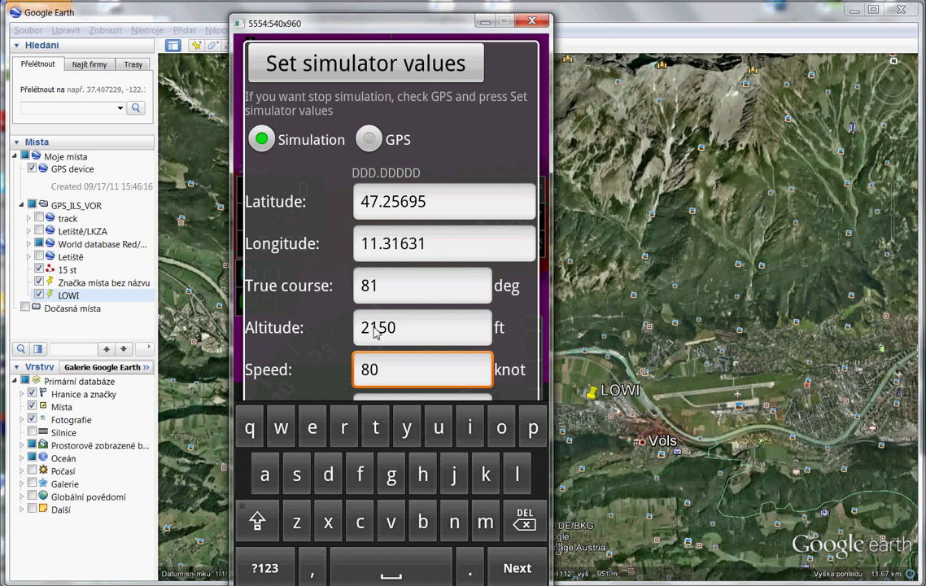
key(Escape)
click(397, 493)
key(BackSpace)
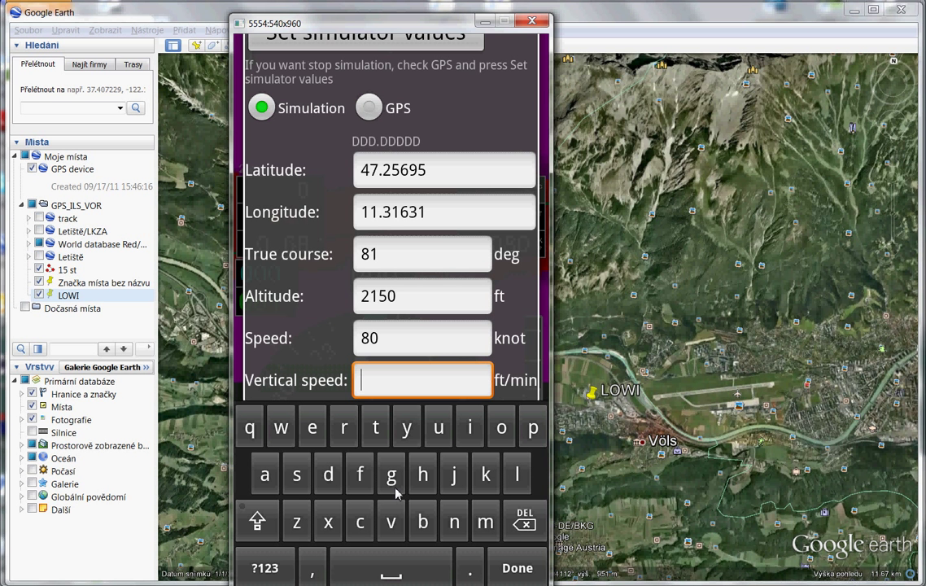
text(500)
click(307, 49)
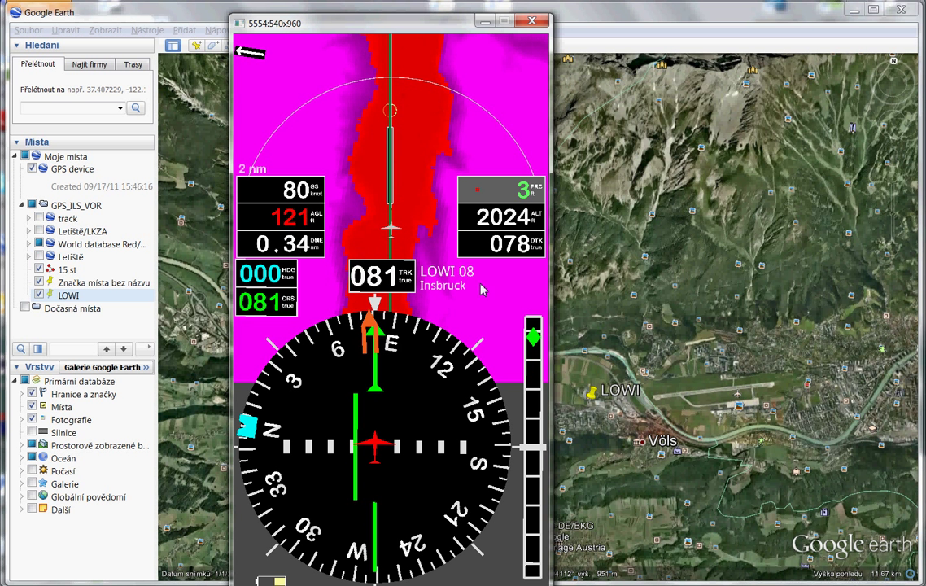
Raise the altitude correction by one step during the descent on track 081
click(500, 215)
click(407, 322)
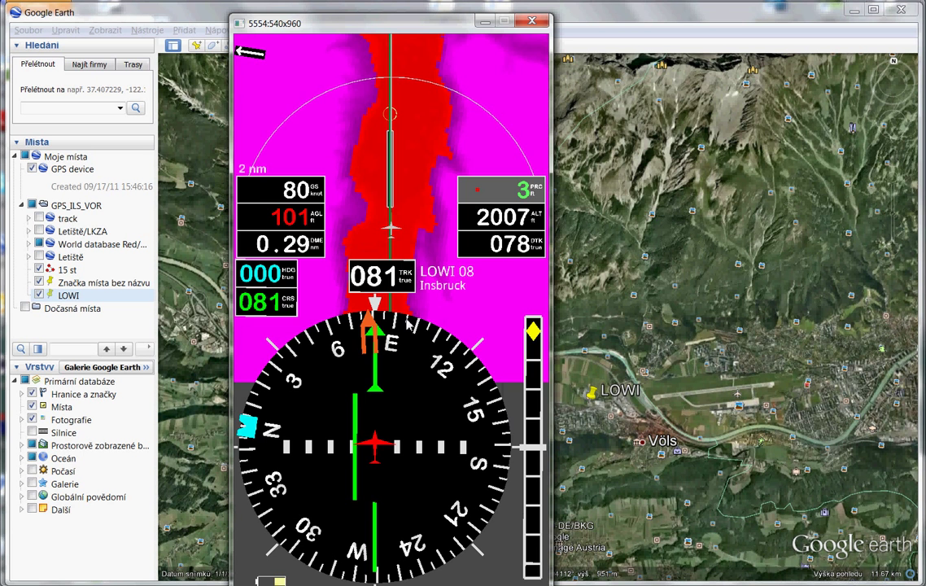